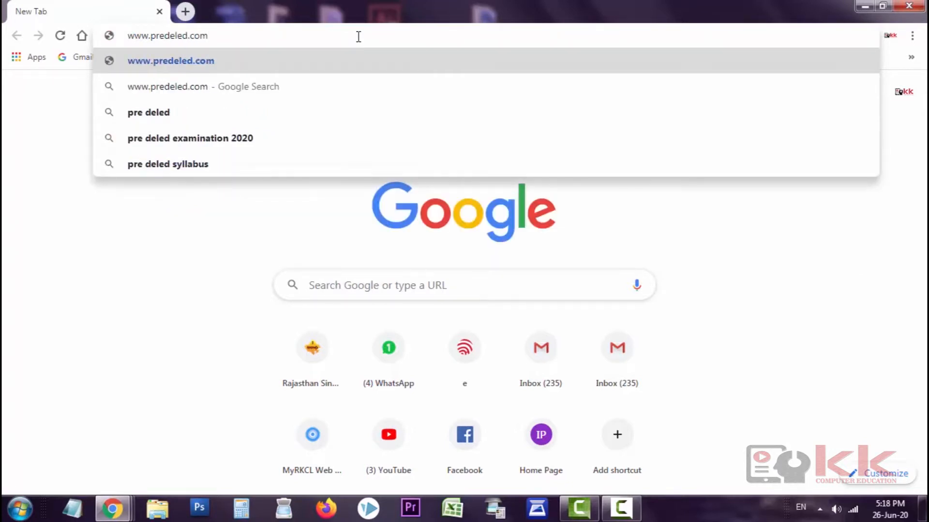
Step: Load predeled.com and open the Registration (New Candidates) form
key(Return)
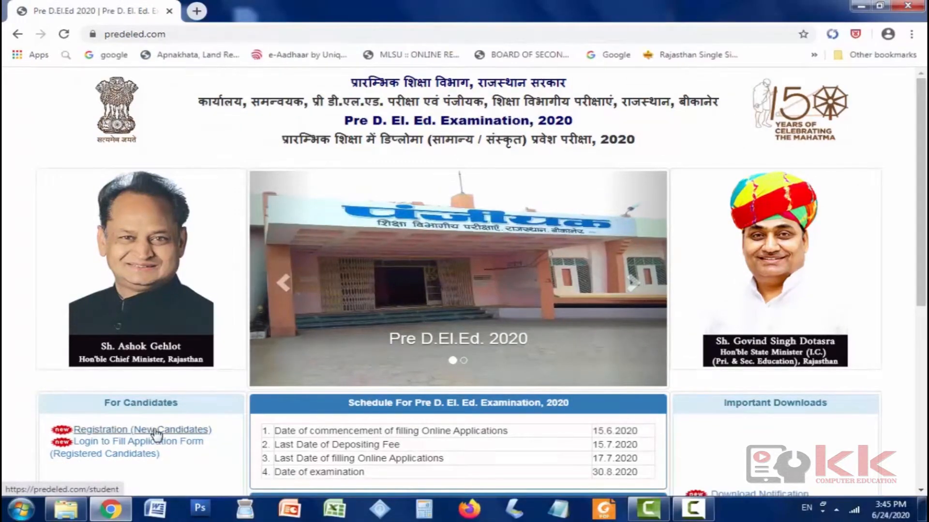
click(155, 432)
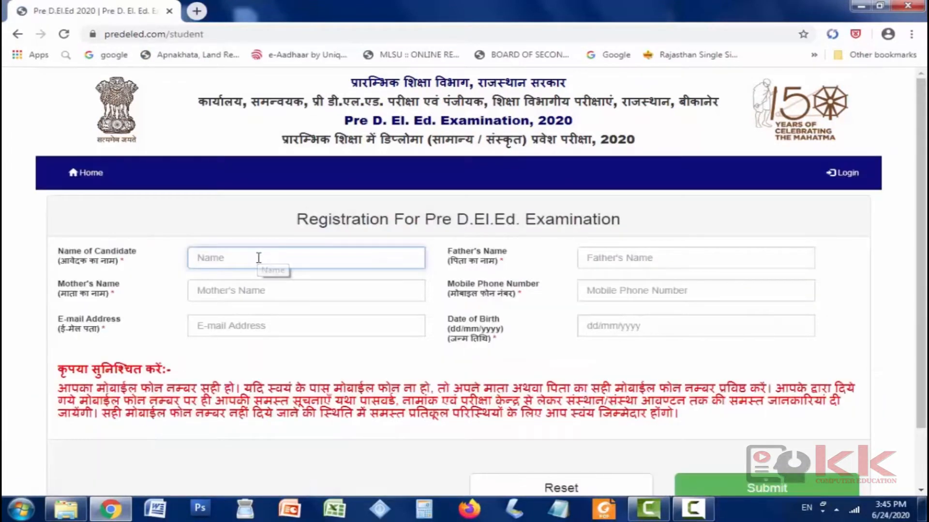
Step: Enter the candidate's name, father's and mother's names, mobile number and e-mail address
click(259, 258)
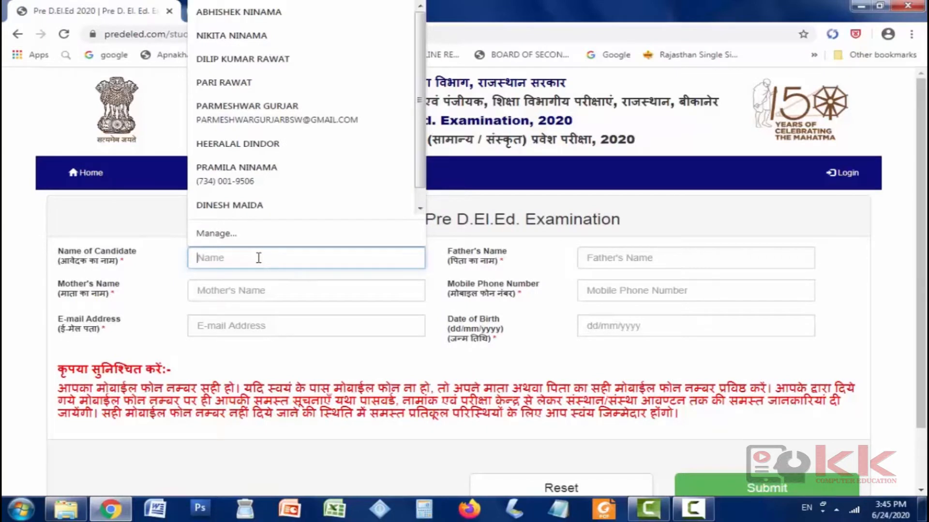
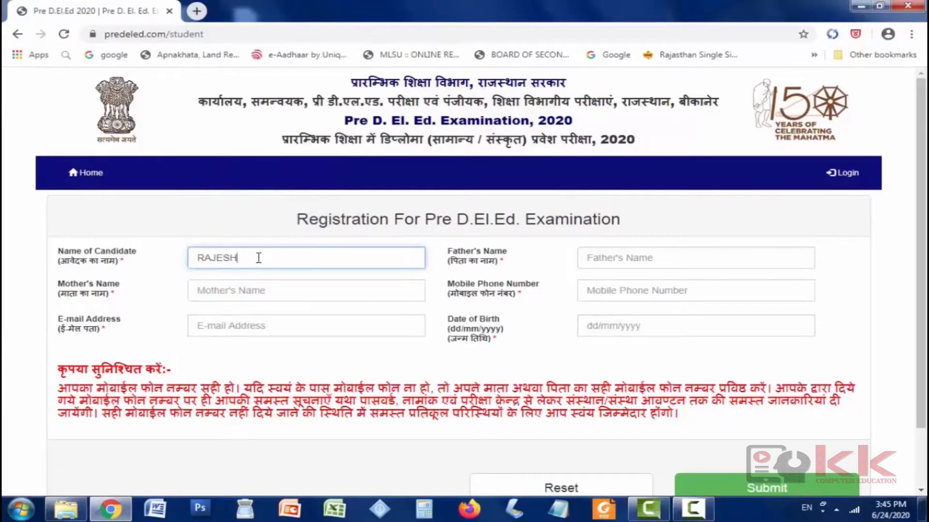
key(Tab)
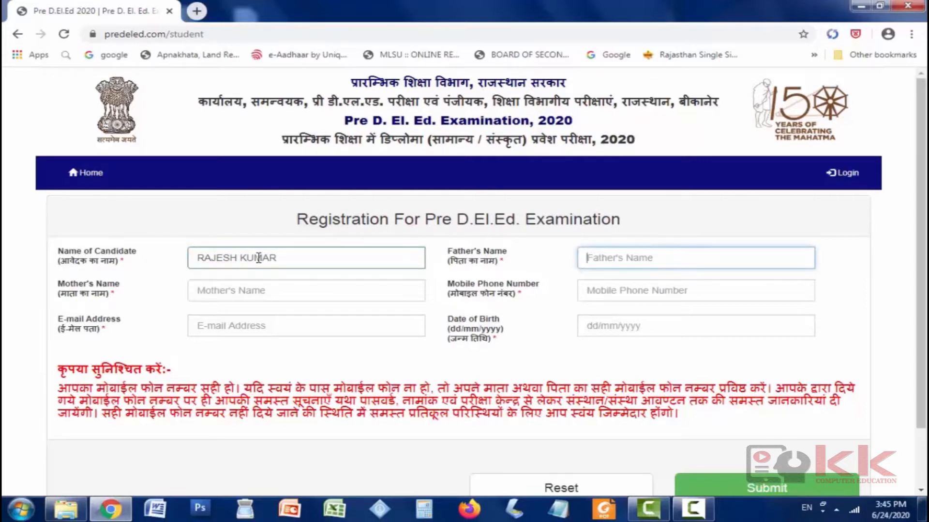
key(Tab)
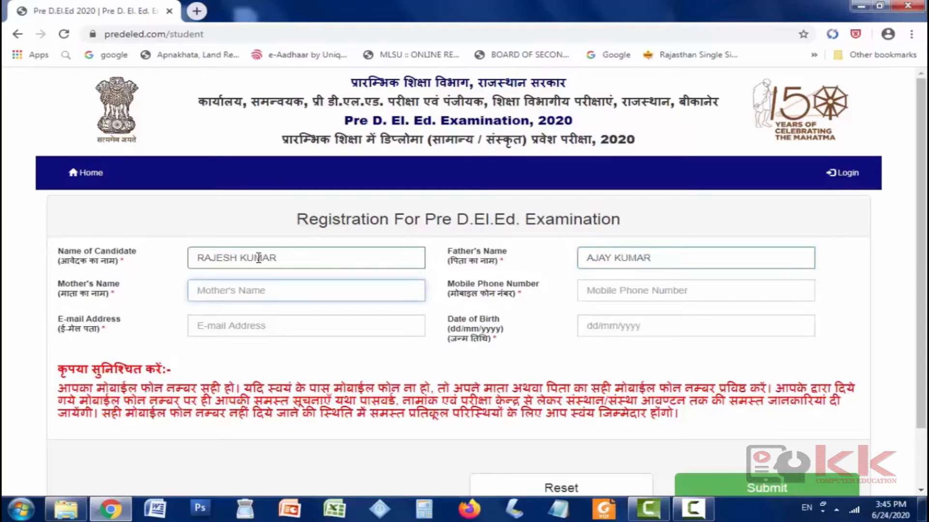
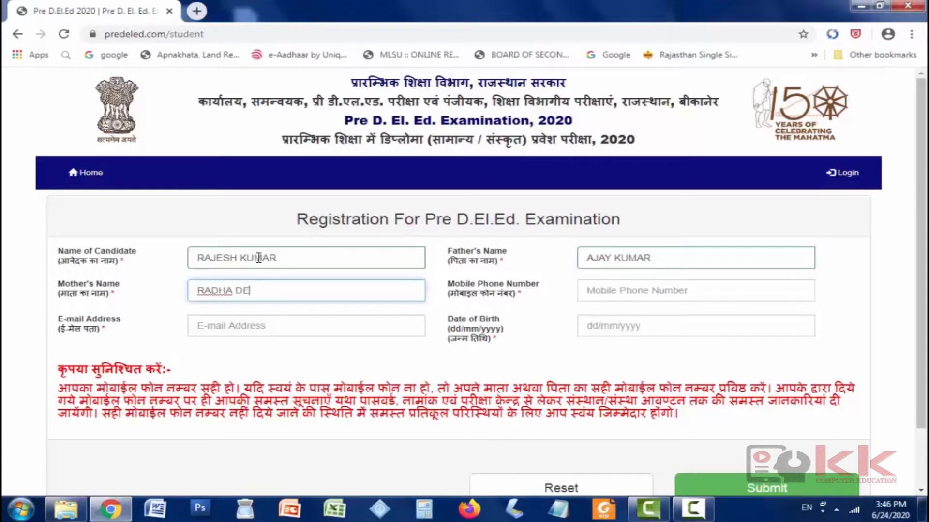
key(Tab)
text(88)
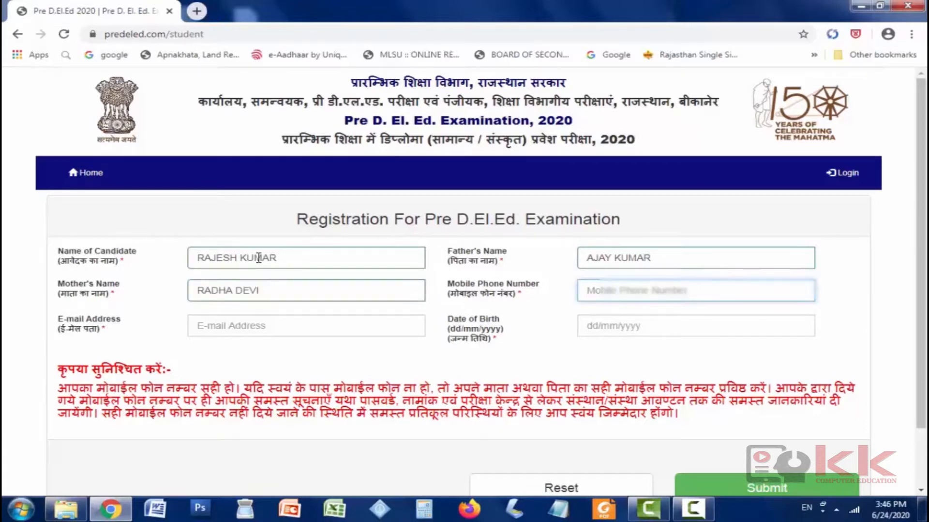
key(Tab)
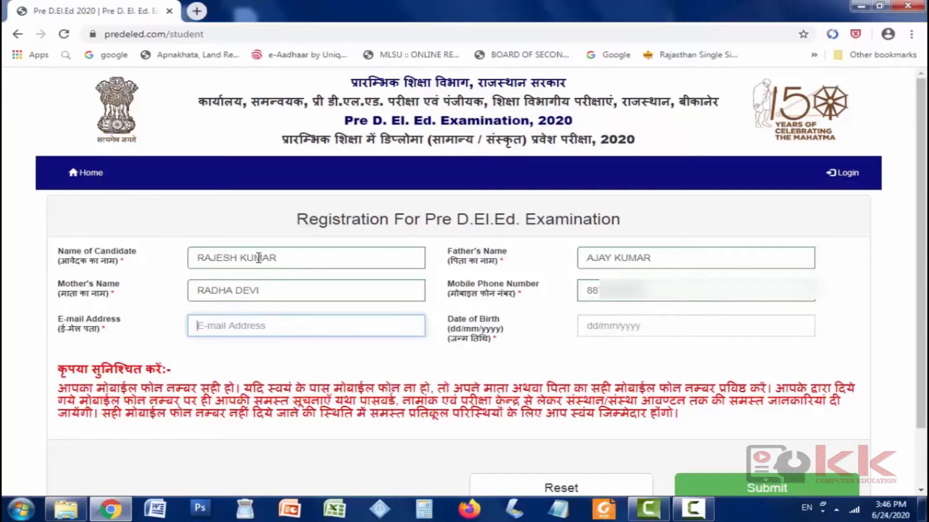
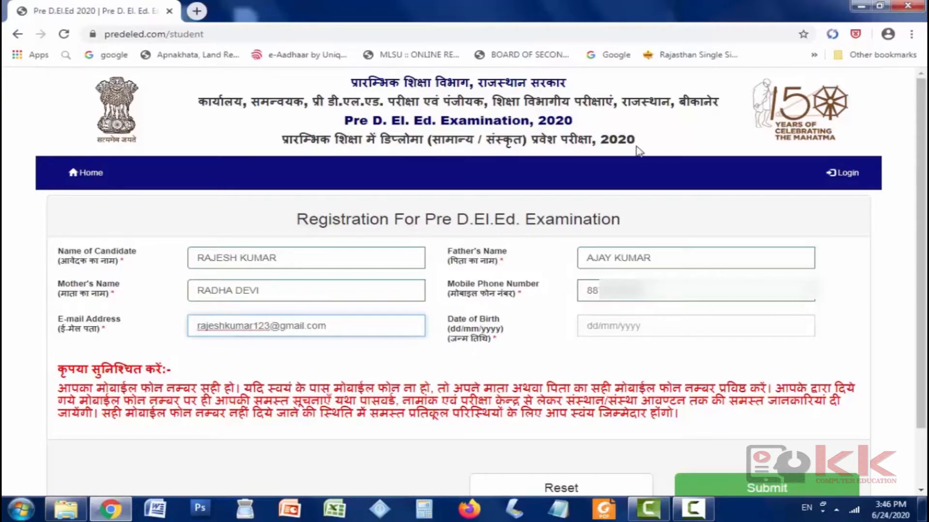
Step: Set the date of birth to 1 January 2000
click(663, 327)
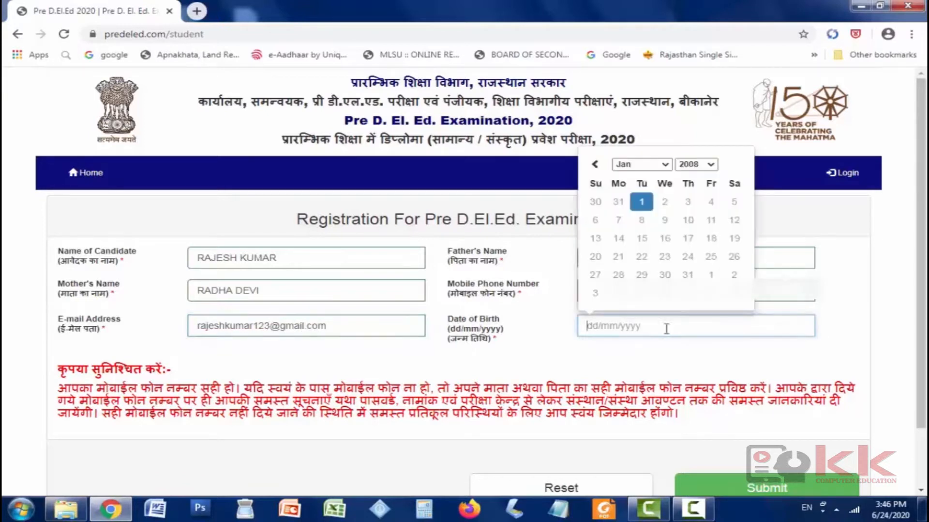
click(709, 166)
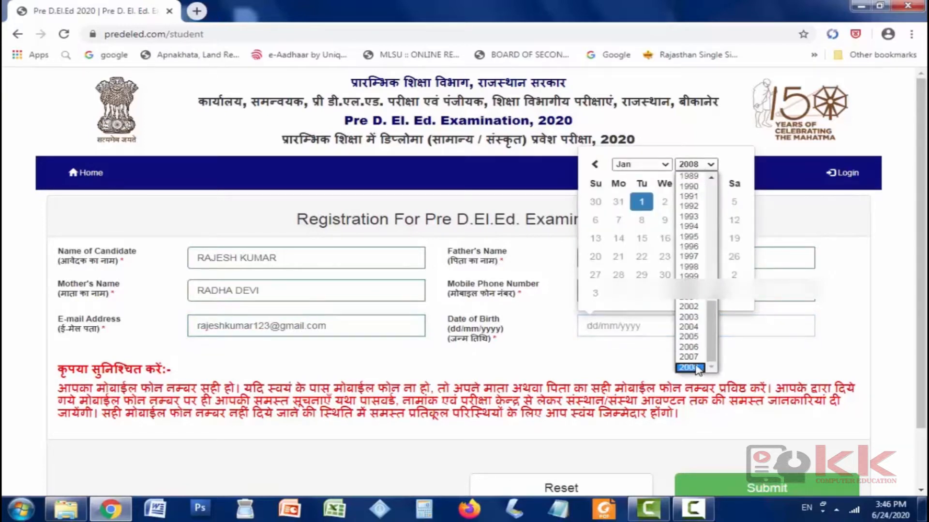
click(689, 287)
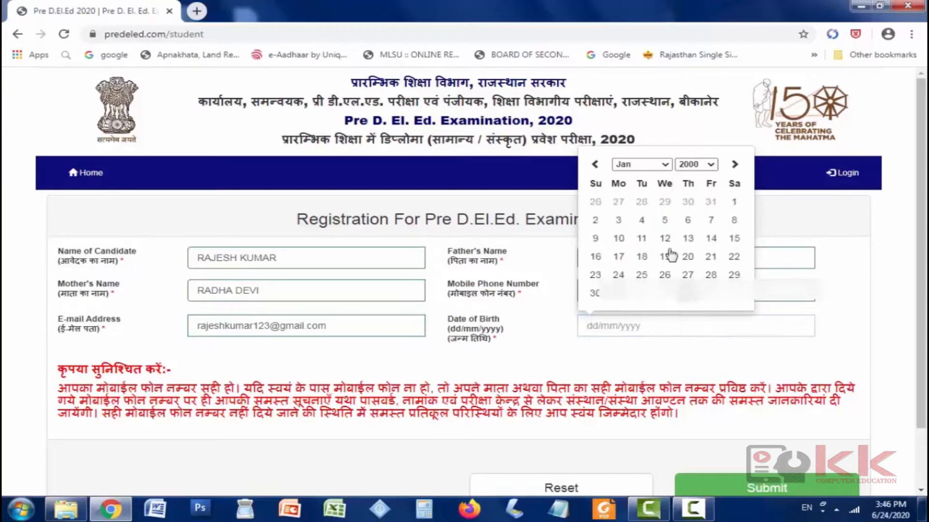
click(660, 166)
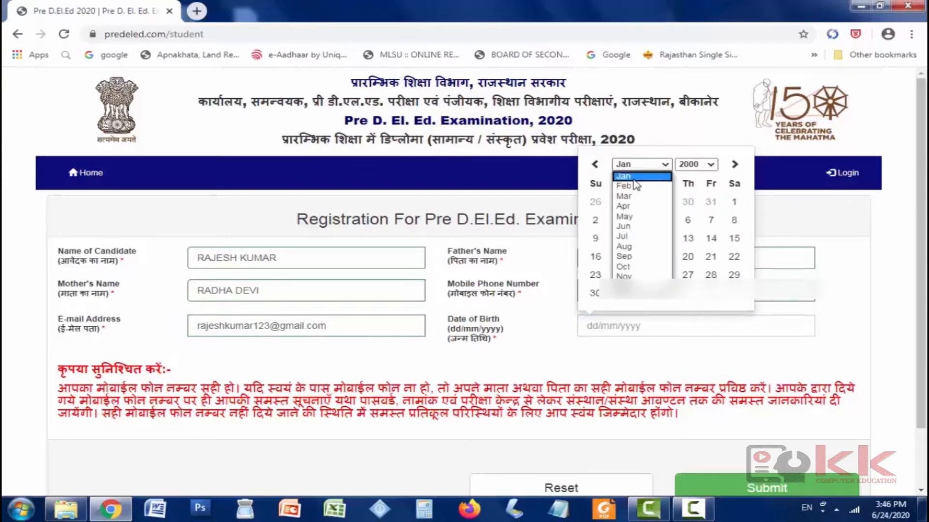
click(640, 185)
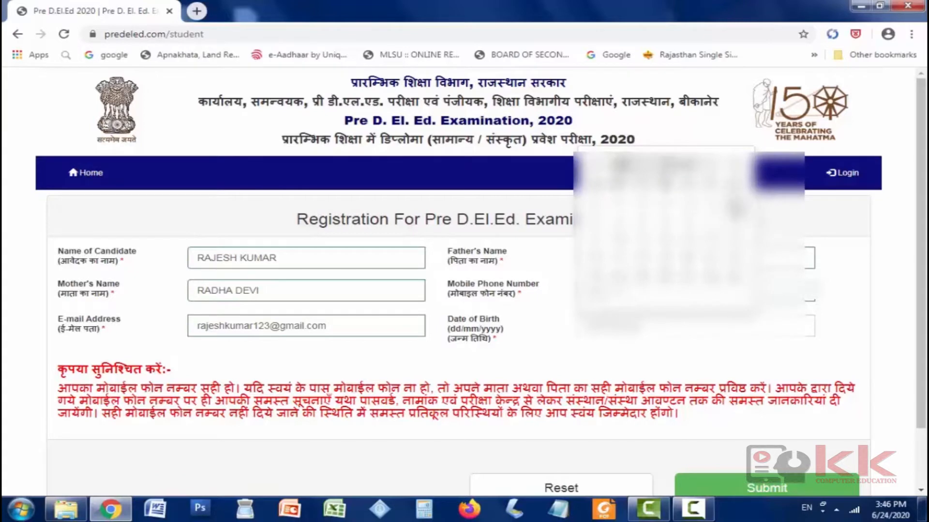
click(733, 203)
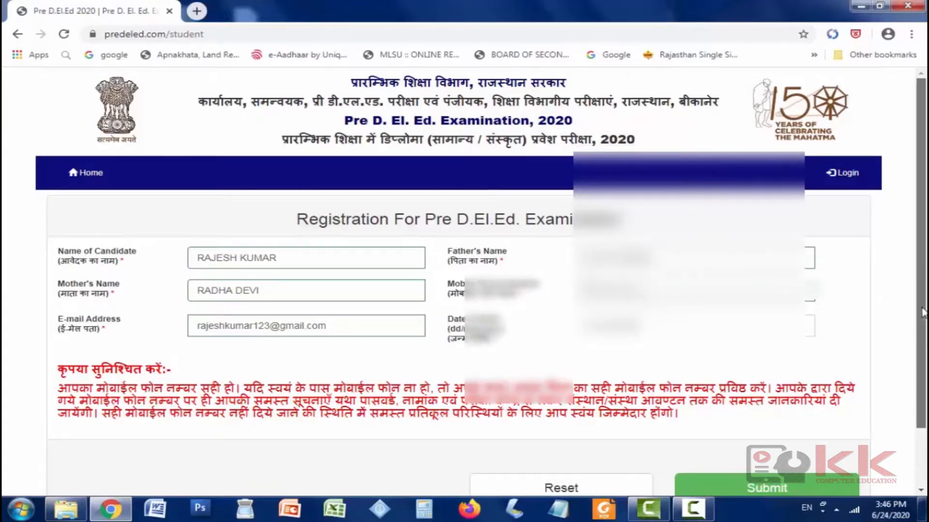
scroll(921, 375, down, 2)
Step: Submit the registration form and confirm the entered details are correct
click(772, 424)
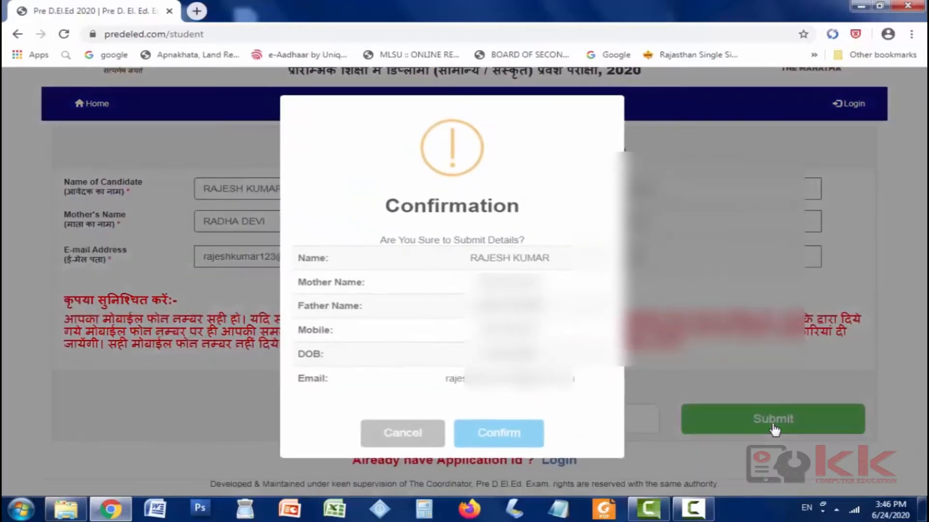
click(513, 436)
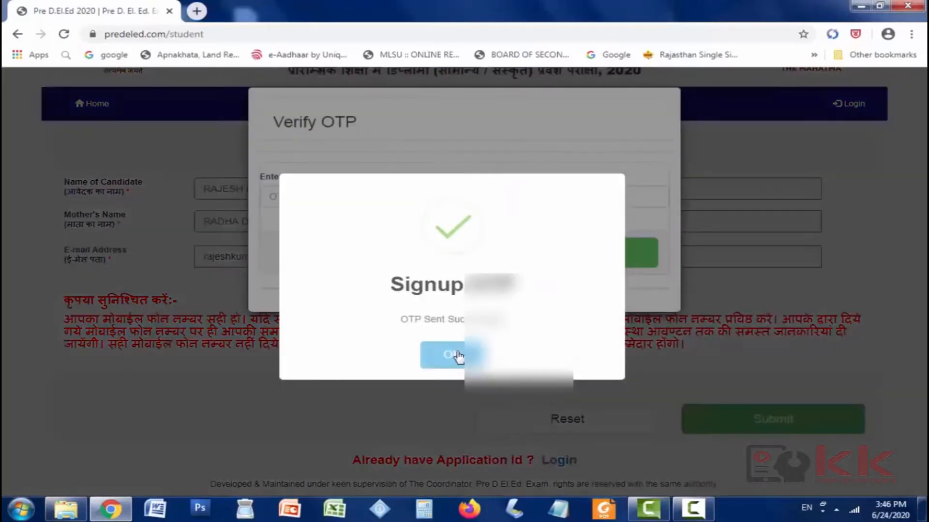
click(457, 355)
Step: Verify the mobile number with the received OTP and acknowledge both success messages
click(342, 202)
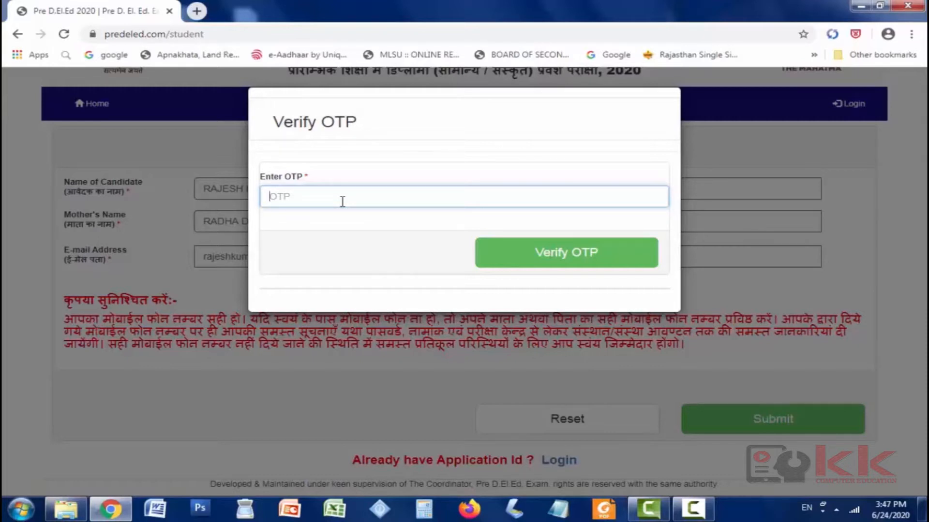
click(605, 260)
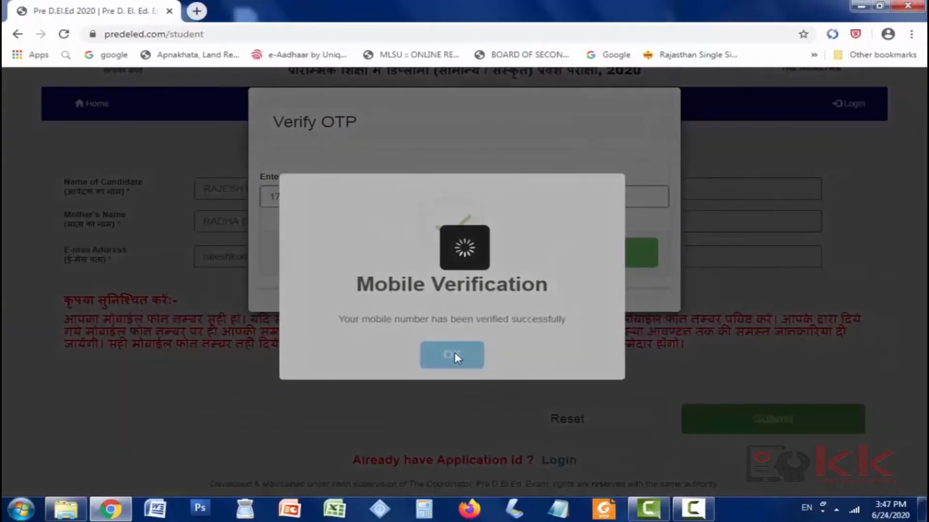
click(454, 352)
click(454, 359)
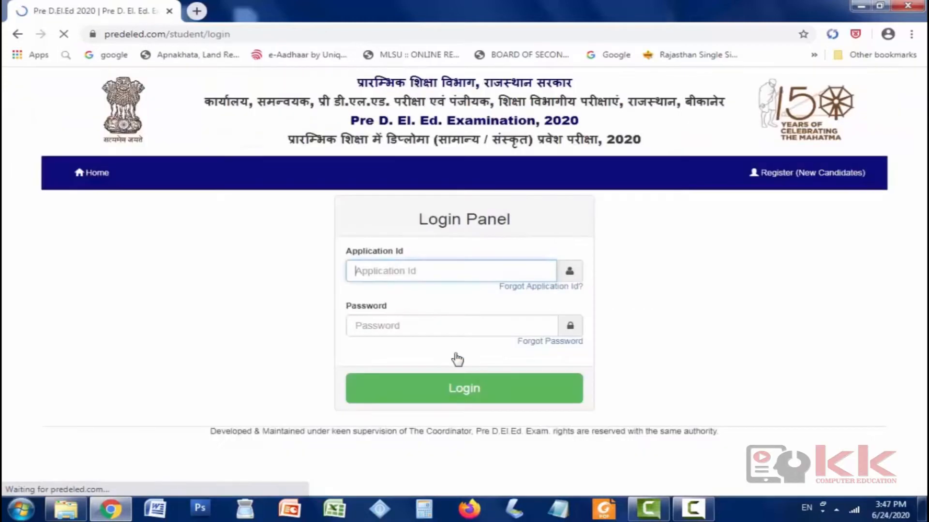
click(433, 327)
Step: Paste the password into the Login Panel and sign in with the new application ID
key(ctrl+v)
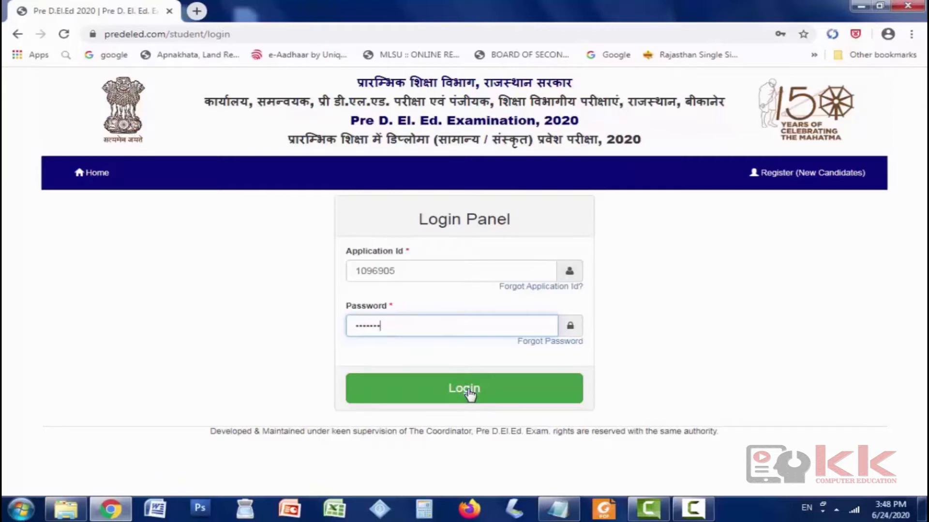
click(469, 394)
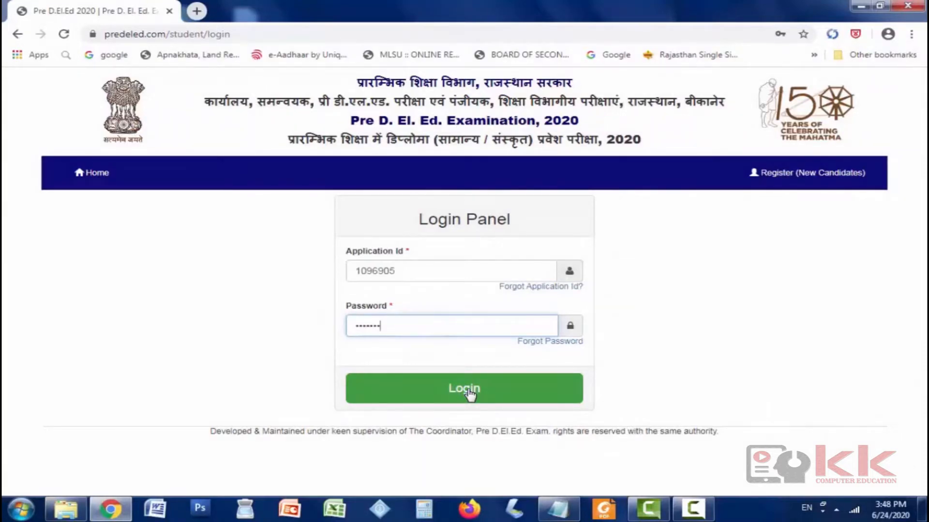
click(469, 394)
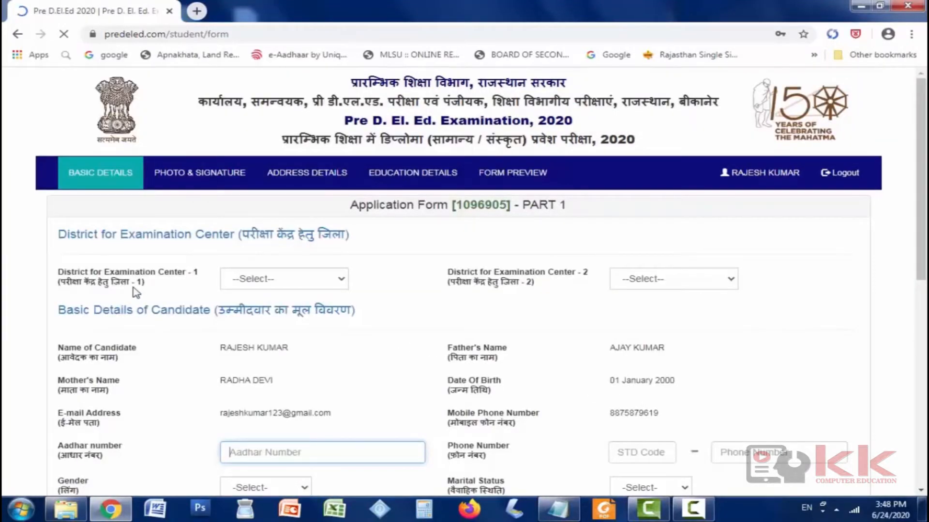
Step: Choose BANSWARA and DUNGARPUR as the first and second exam districts
click(311, 278)
scroll(305, 194, down, 1)
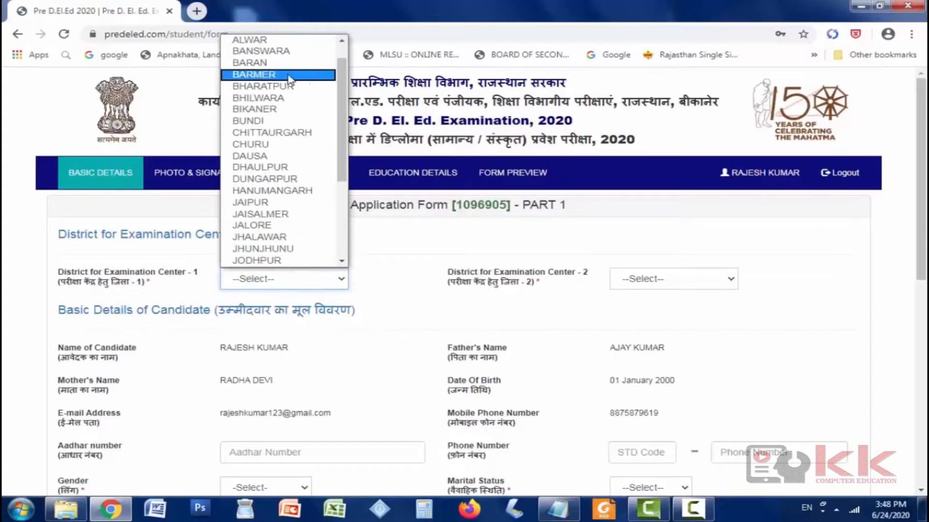
click(285, 57)
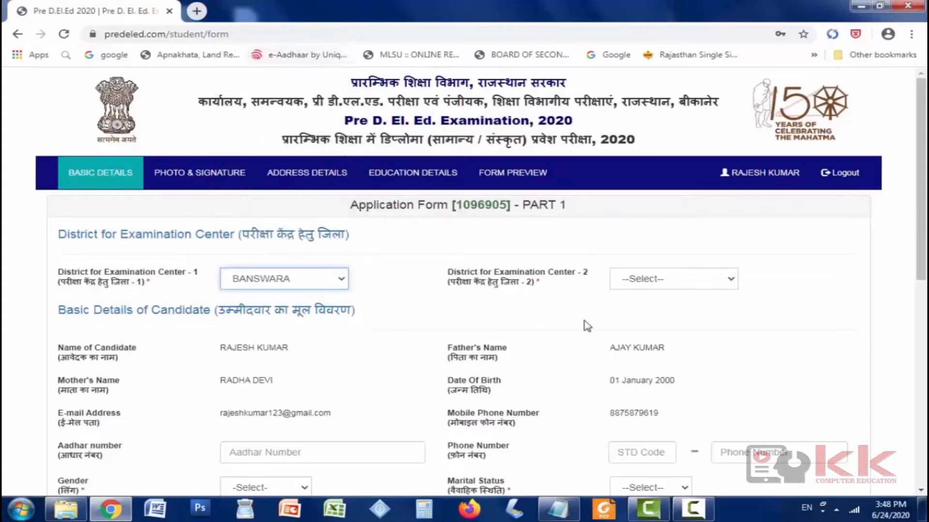
click(678, 279)
scroll(673, 146, down, 1)
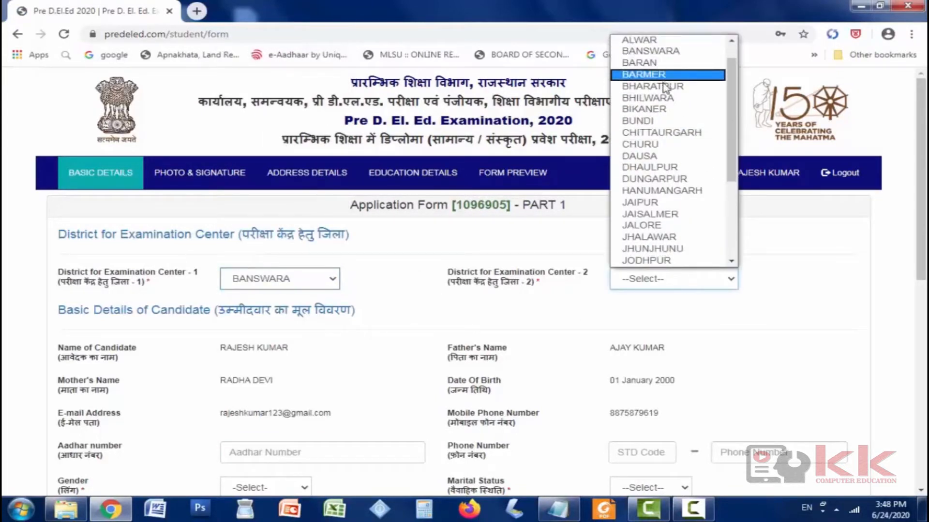
click(667, 179)
Step: Enter the candidate's Aadhaar number
click(341, 455)
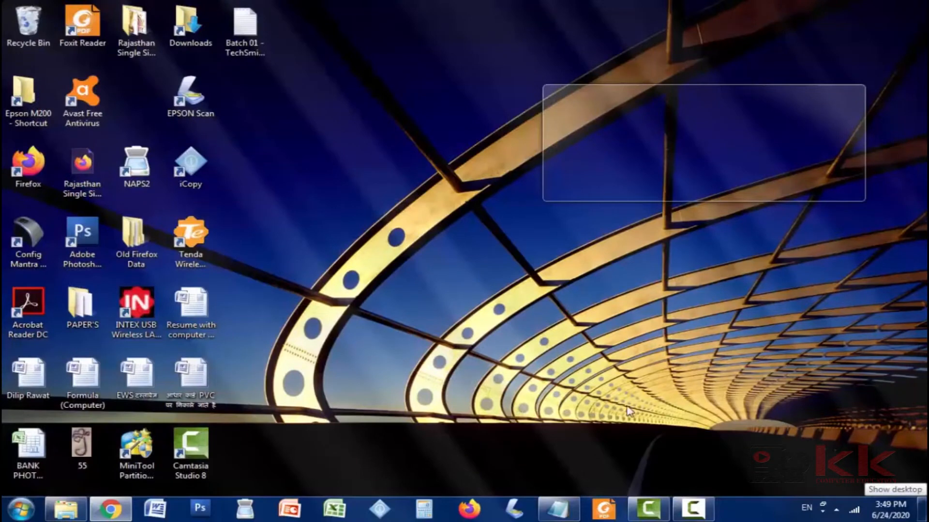
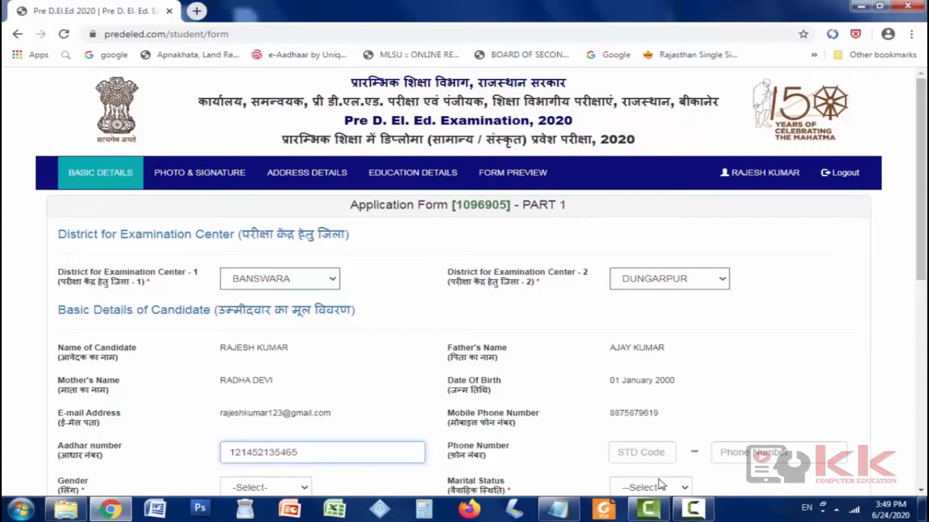
scroll(663, 484, down, 3)
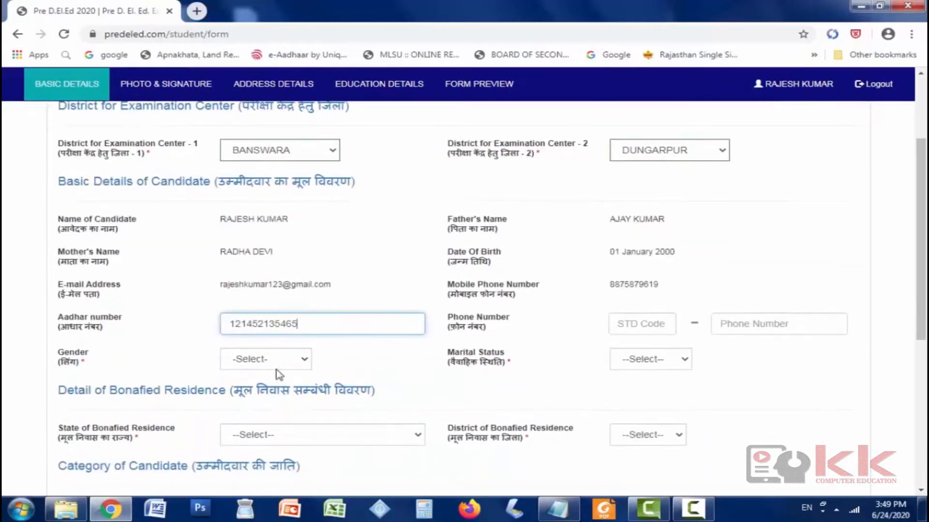
Step: Set gender to Male and marital status to Unmarried
click(278, 363)
click(266, 388)
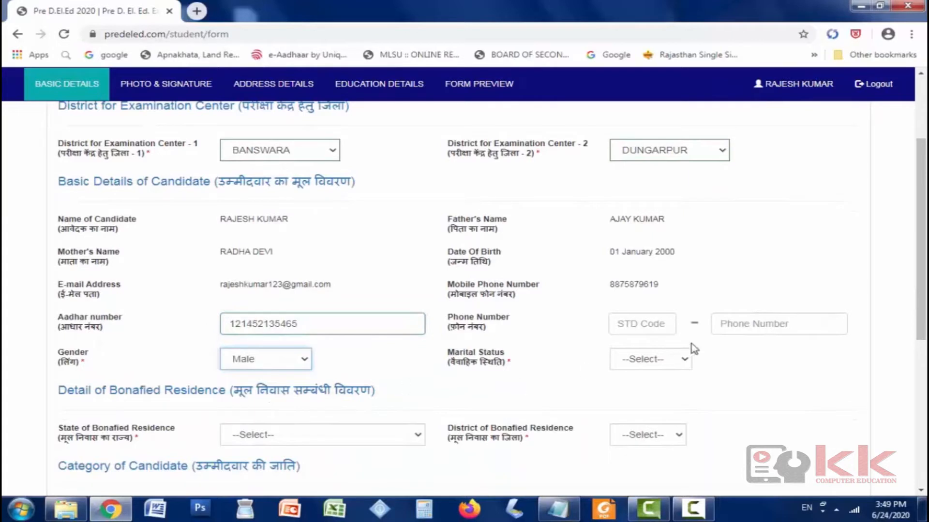
click(687, 362)
click(650, 400)
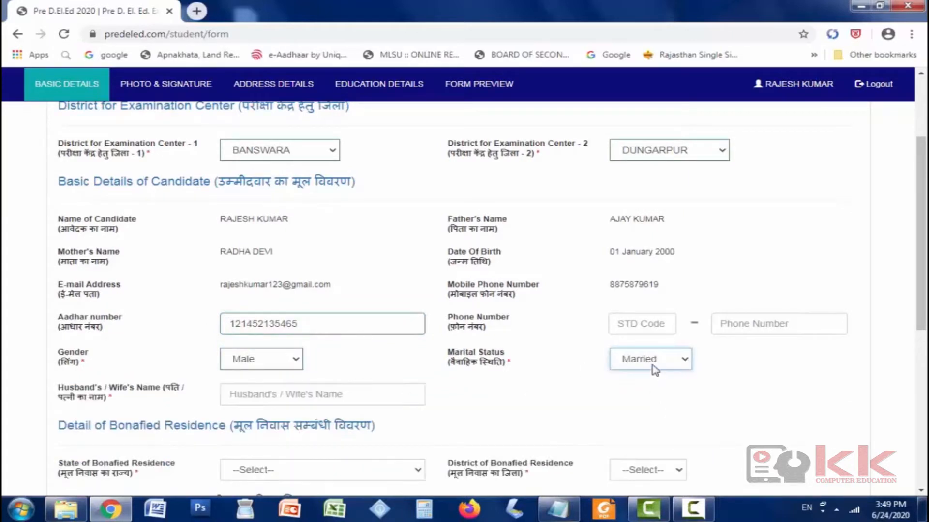
click(656, 368)
click(666, 388)
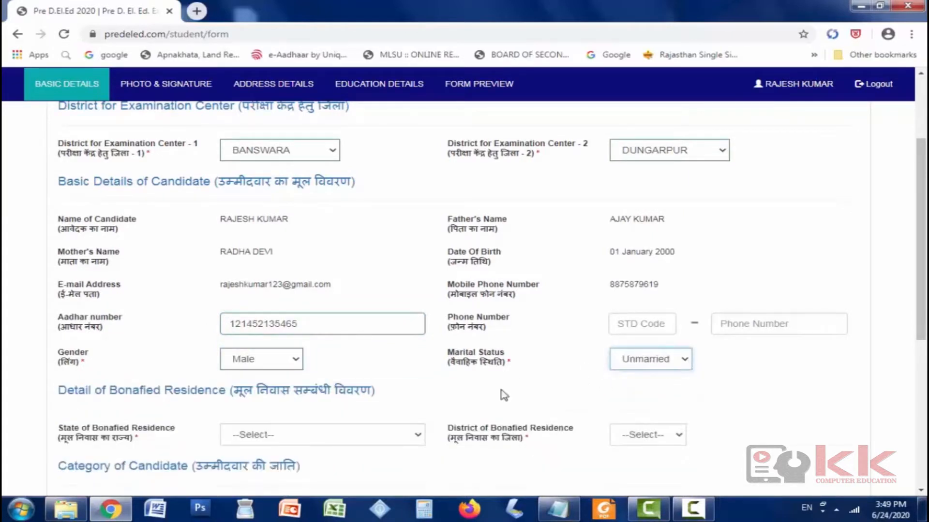
Step: Set the residence state to RAJASTHAN and district to BANSWARA
click(283, 437)
key(r)
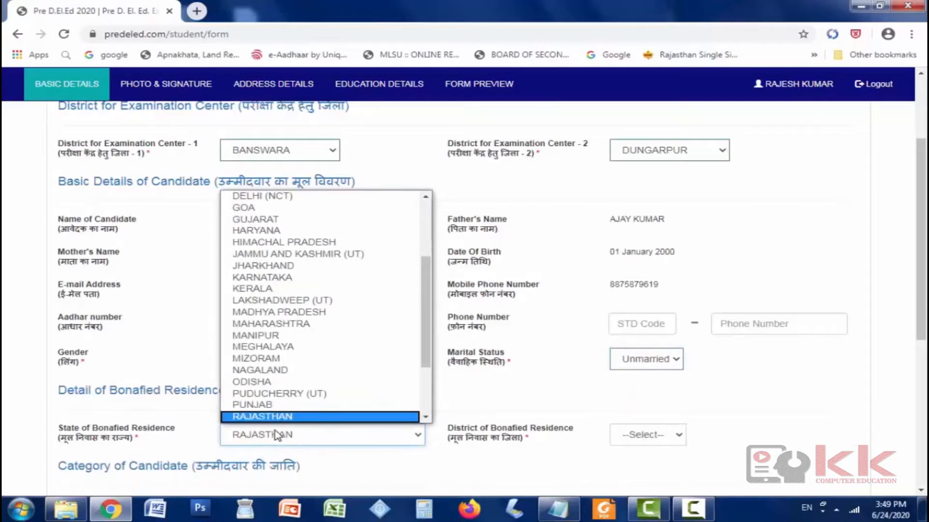
key(Return)
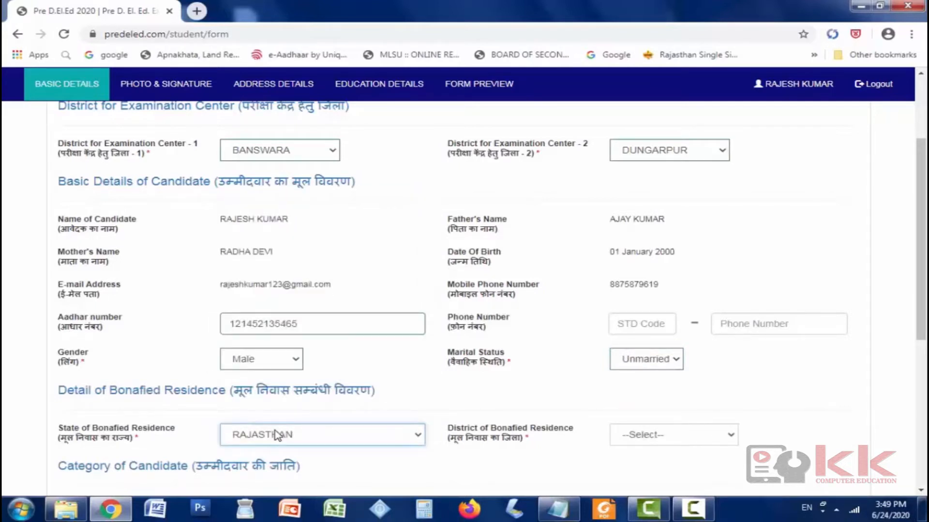
click(673, 442)
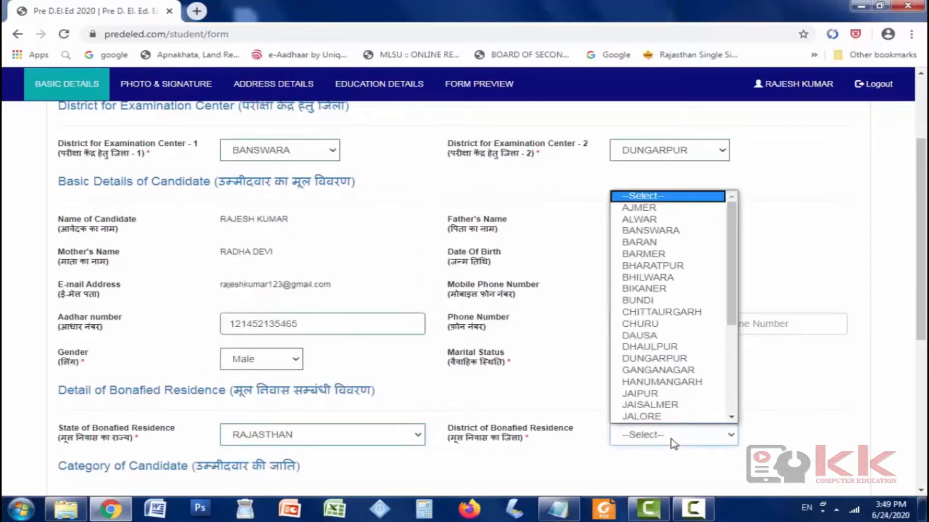
click(653, 232)
Step: Set the category to ST
scroll(424, 331, down, 5)
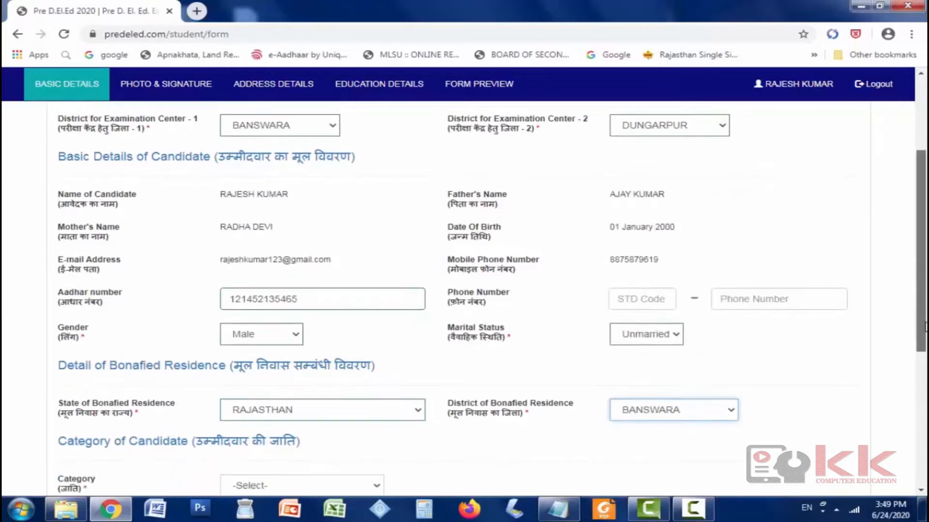
click(335, 241)
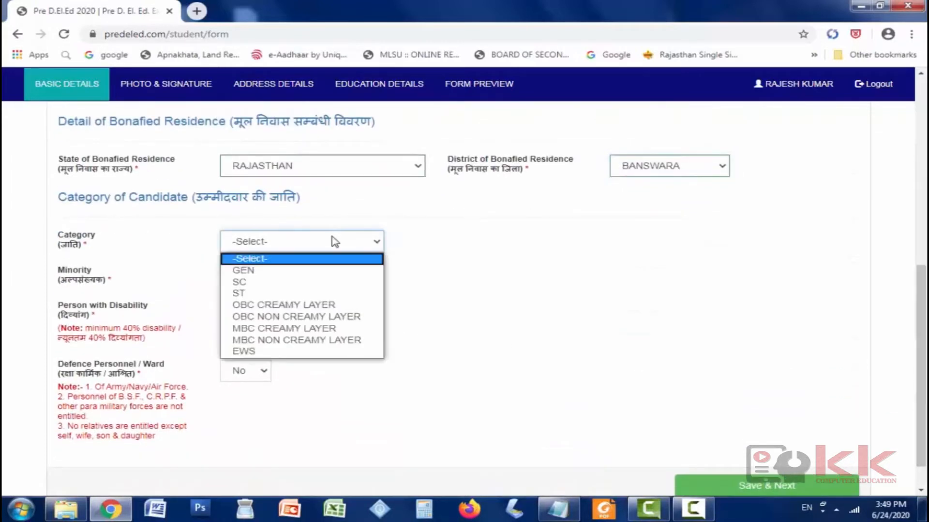
click(264, 292)
click(659, 242)
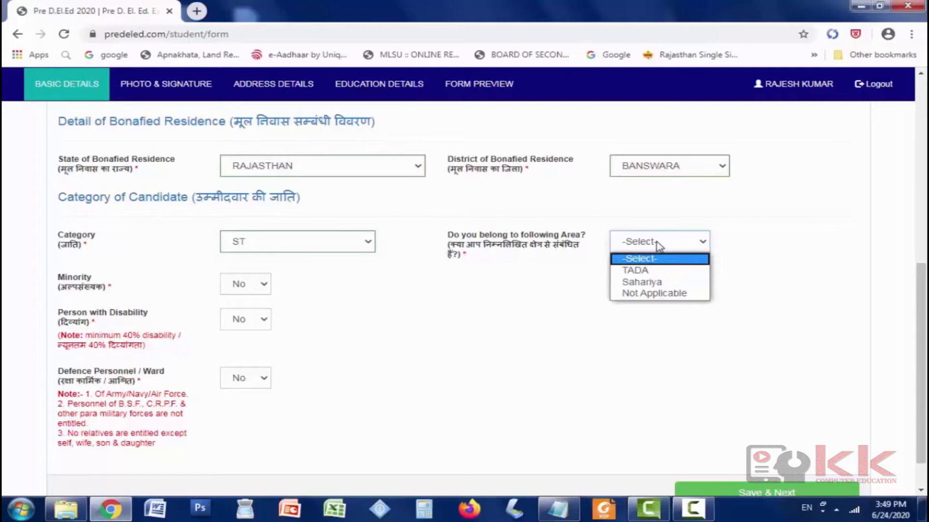
Step: Answer the area question with TADA and save the basic details with Save & Next
click(659, 245)
click(659, 244)
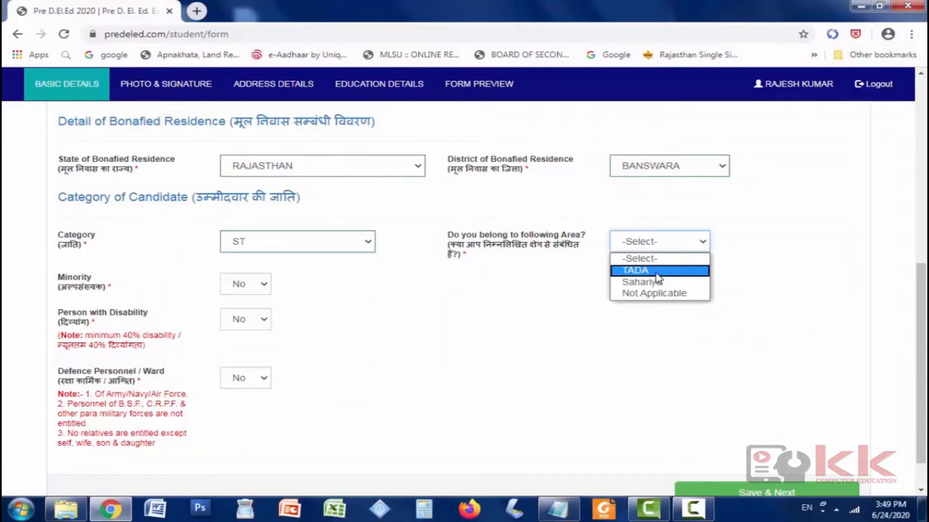
click(656, 274)
scroll(721, 464, down, 1)
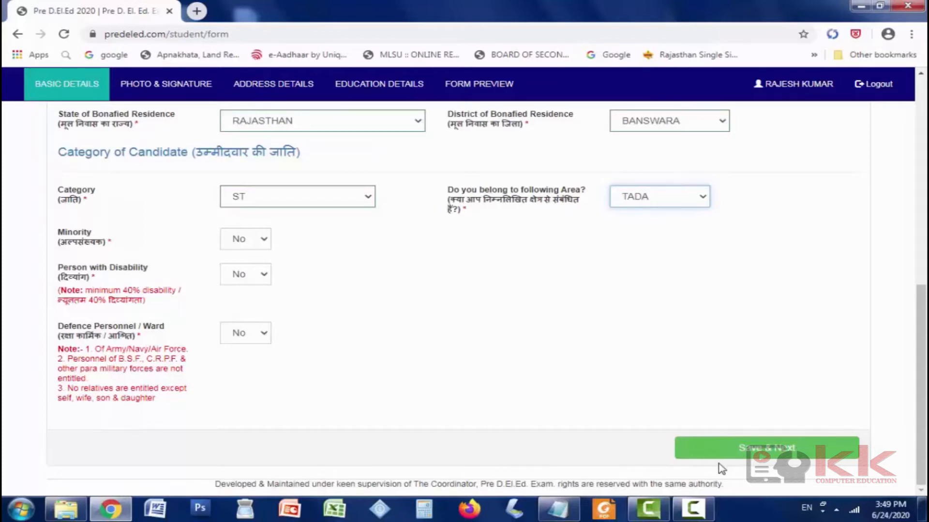
click(709, 450)
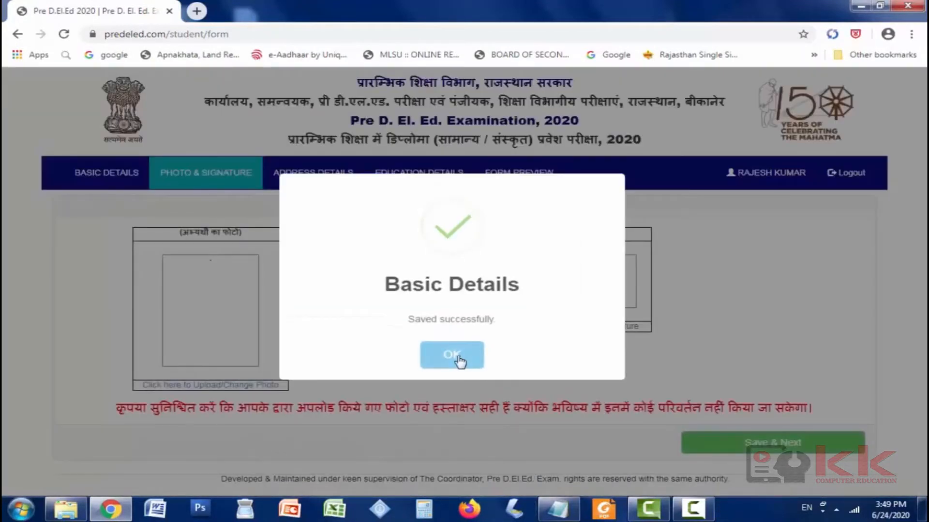
Step: Upload the candidate photo, zoom it out to fit the frame, crop and confirm it
click(453, 356)
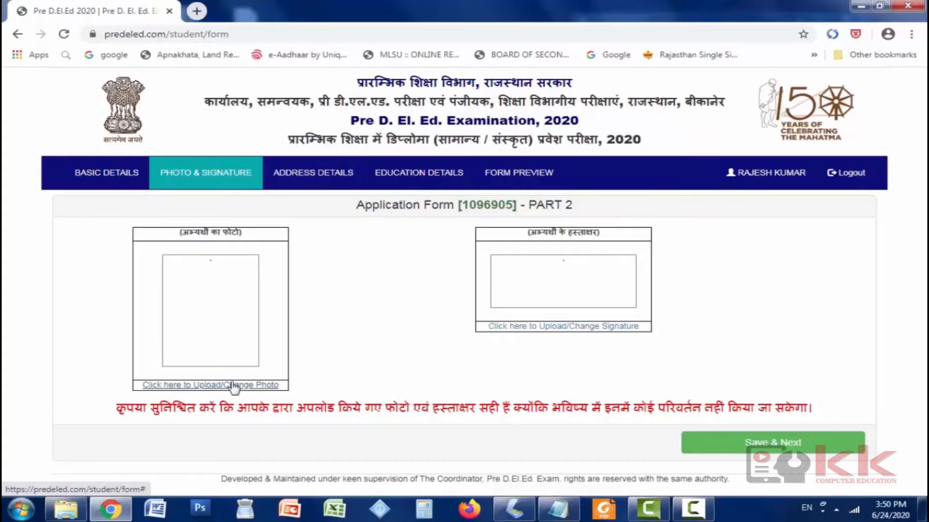
click(234, 386)
click(400, 166)
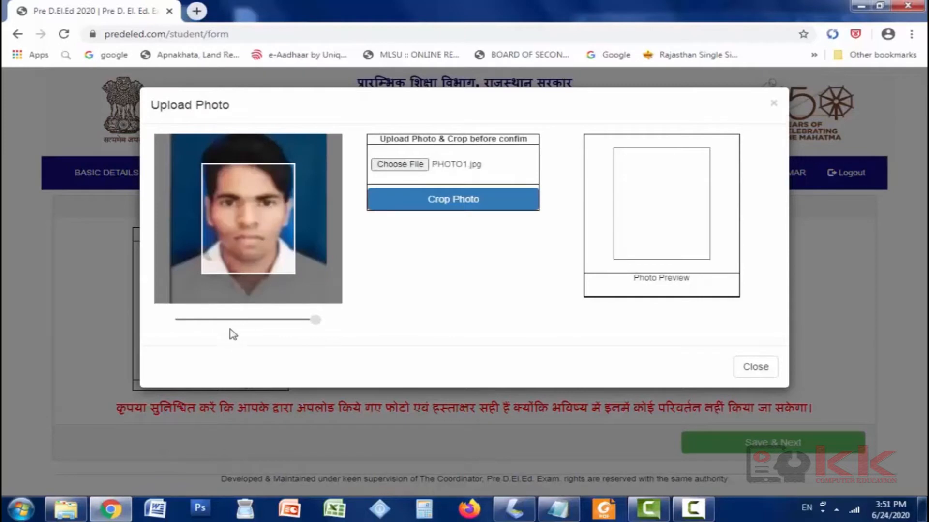
drag(315, 320, 141, 321)
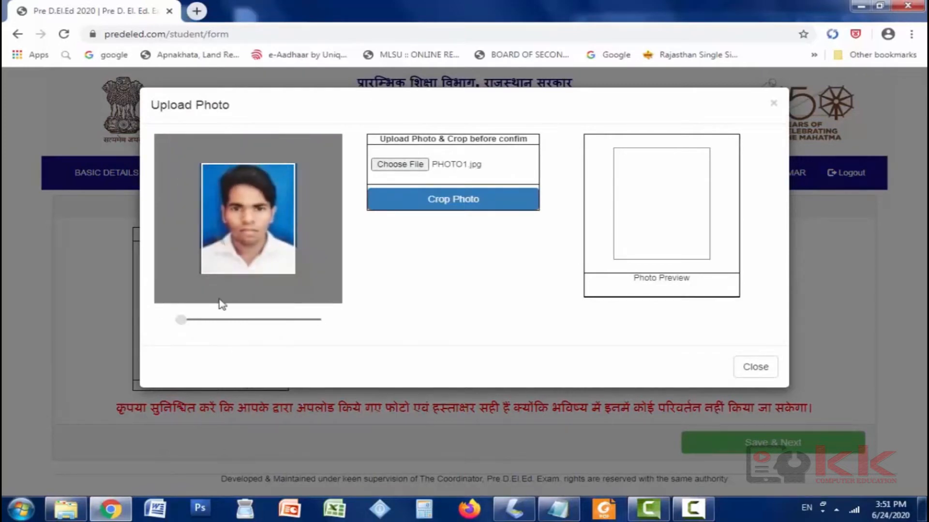
click(426, 201)
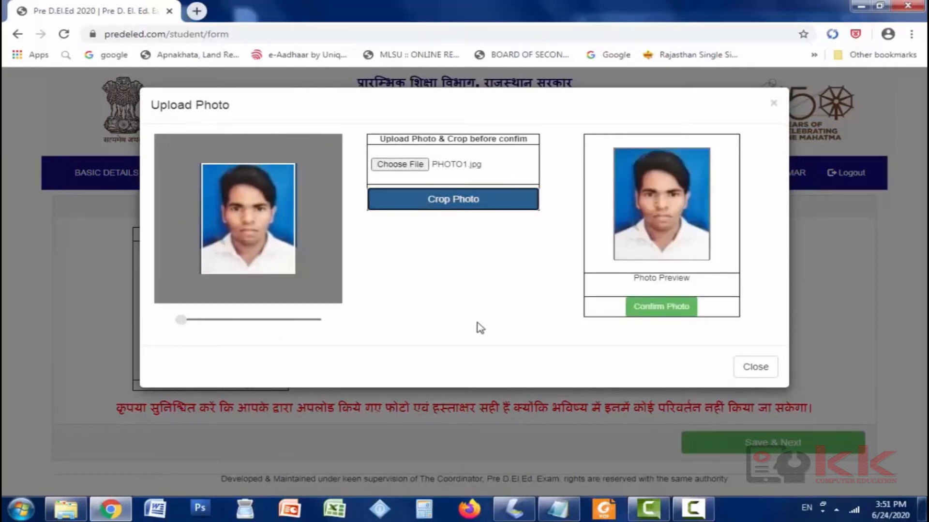
click(684, 312)
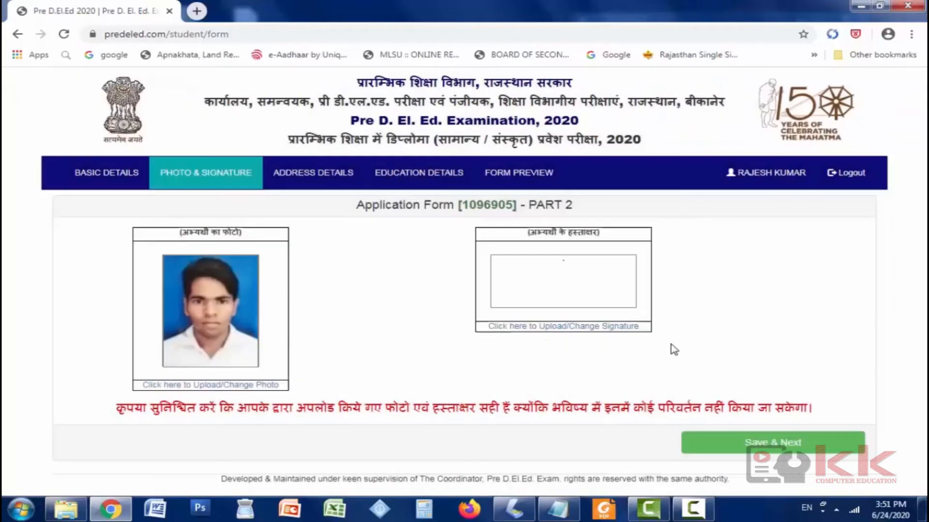
Step: Upload and confirm the signature, then save photo and signature with Save & Next
click(562, 329)
click(397, 169)
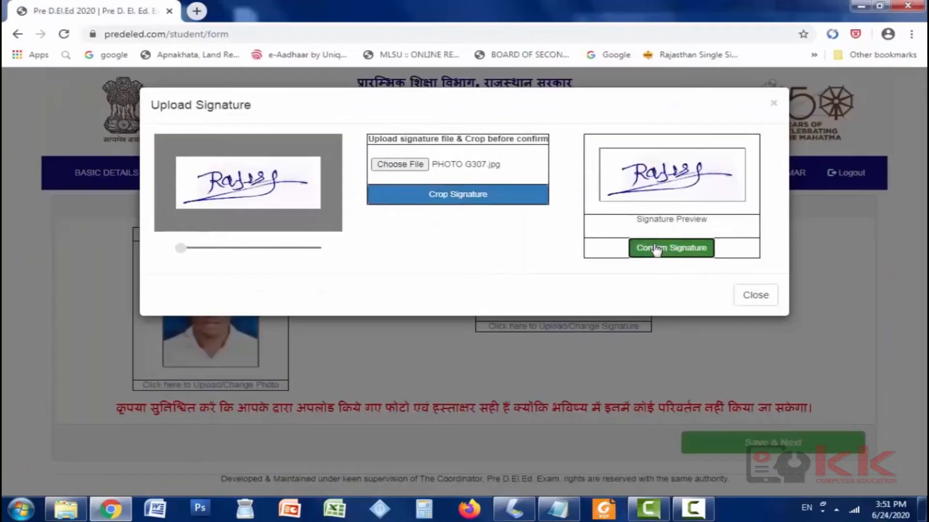
click(657, 247)
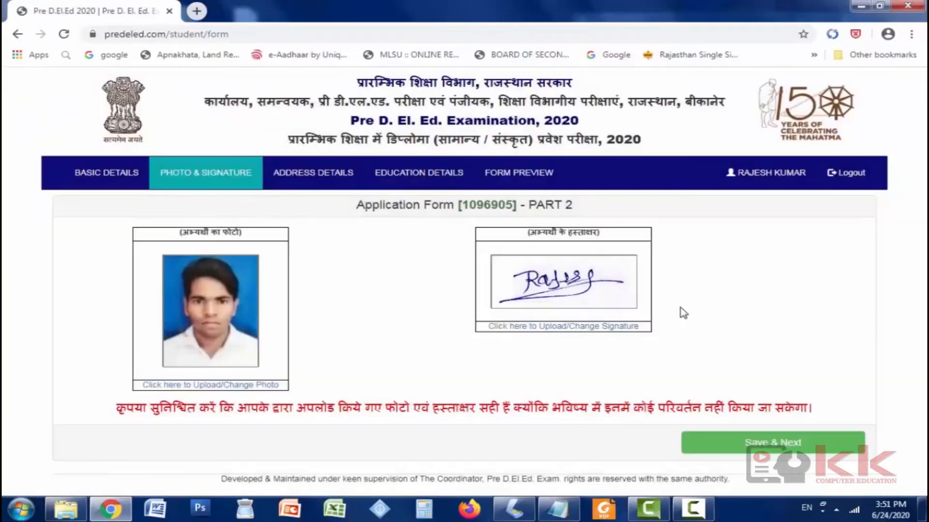
click(805, 443)
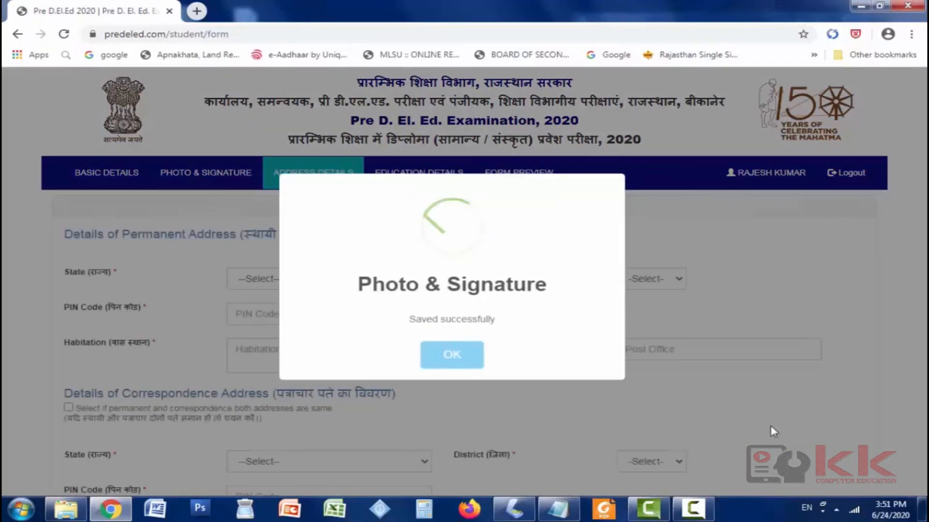
Step: Select permanent address state RAJASTHAN, district BANSWARA, the panchayat samiti and gram panchayat
click(454, 356)
click(273, 280)
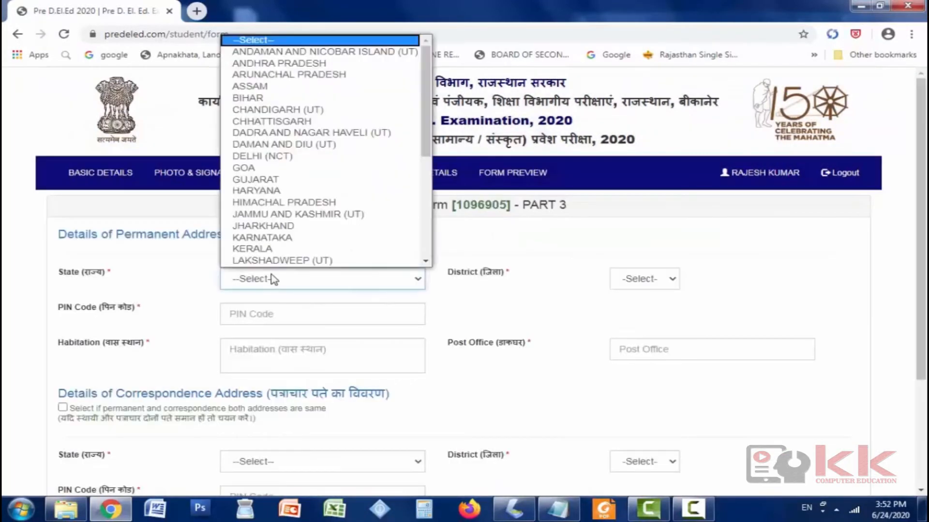
scroll(273, 261, down, 3)
click(271, 260)
click(670, 280)
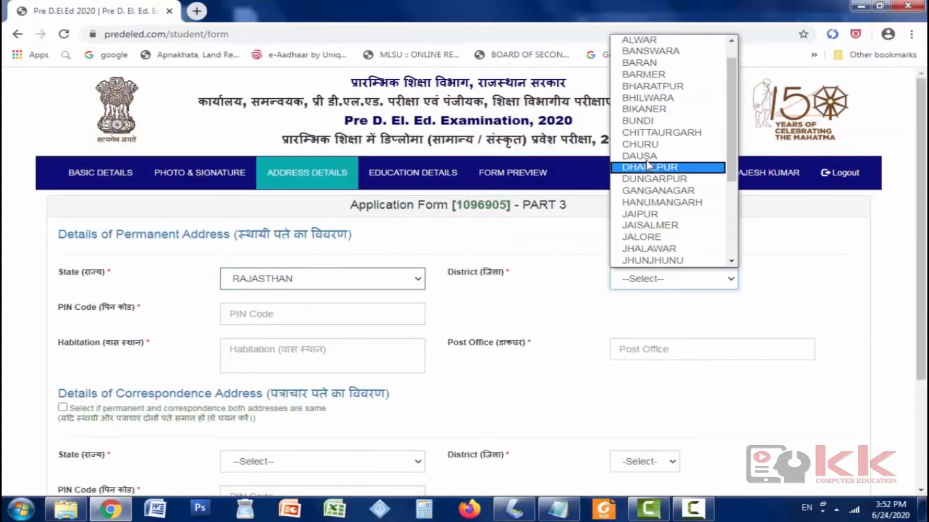
click(670, 50)
click(323, 314)
click(310, 217)
click(650, 315)
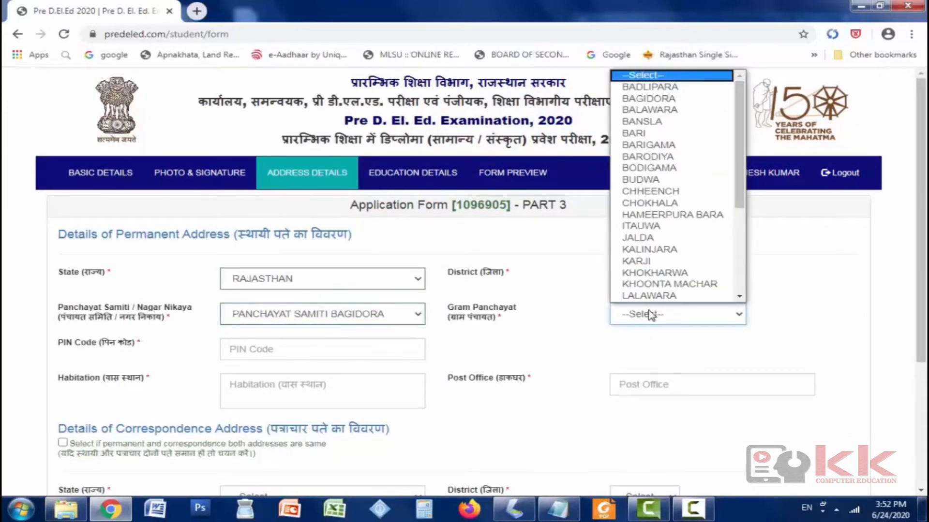
click(655, 145)
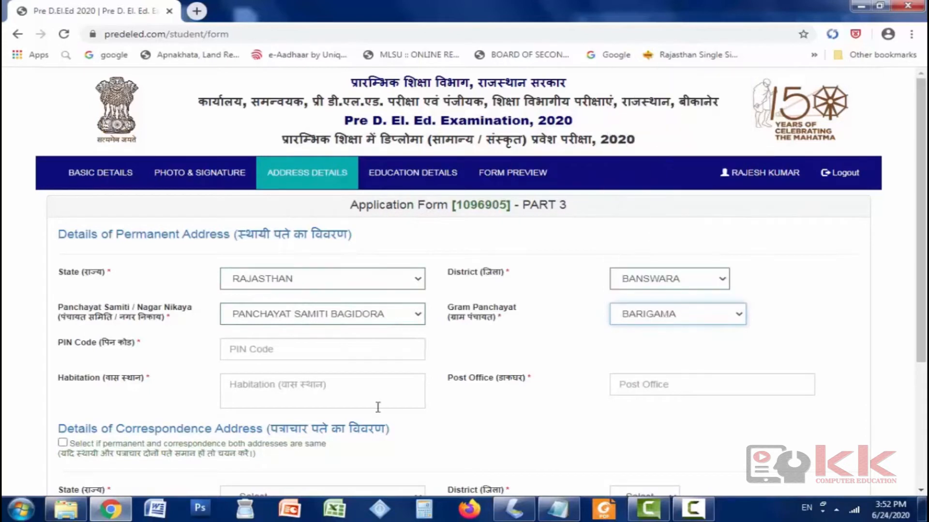
Step: Fill the PIN code, habitation and post office, mark correspondence address same, and save
click(253, 348)
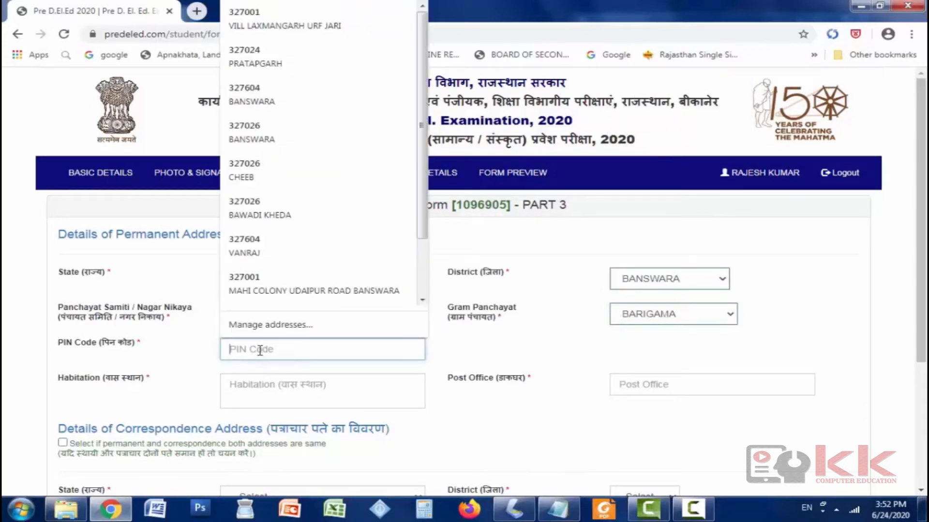
text(32)
click(244, 246)
click(261, 387)
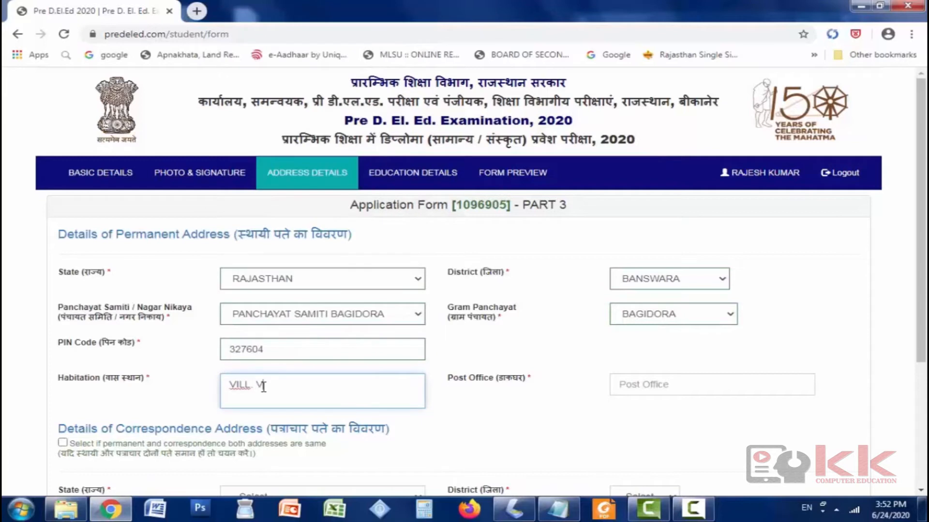
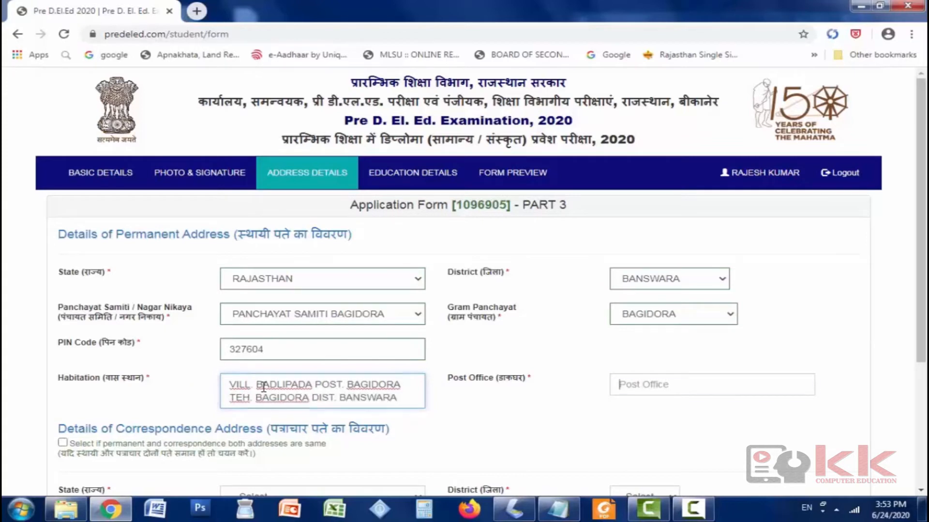
key(Tab)
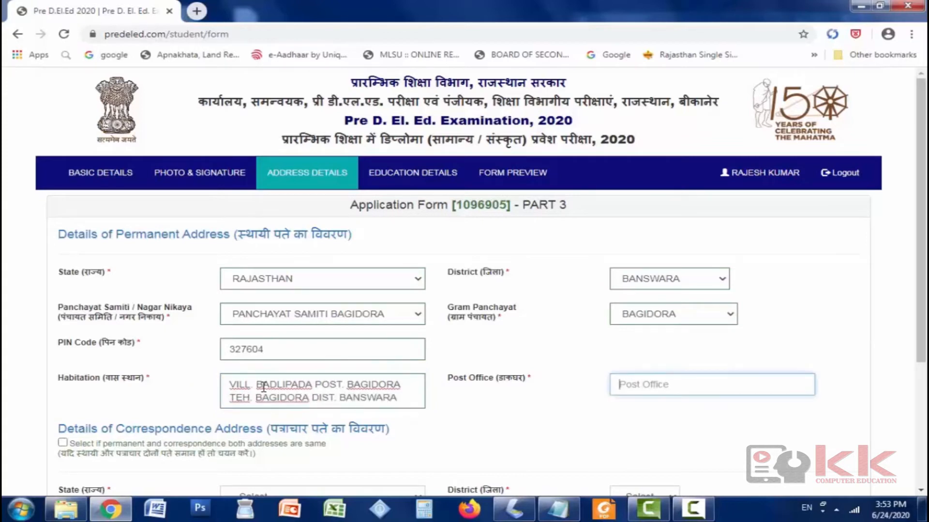
text(BAGIDORA)
key(Tab)
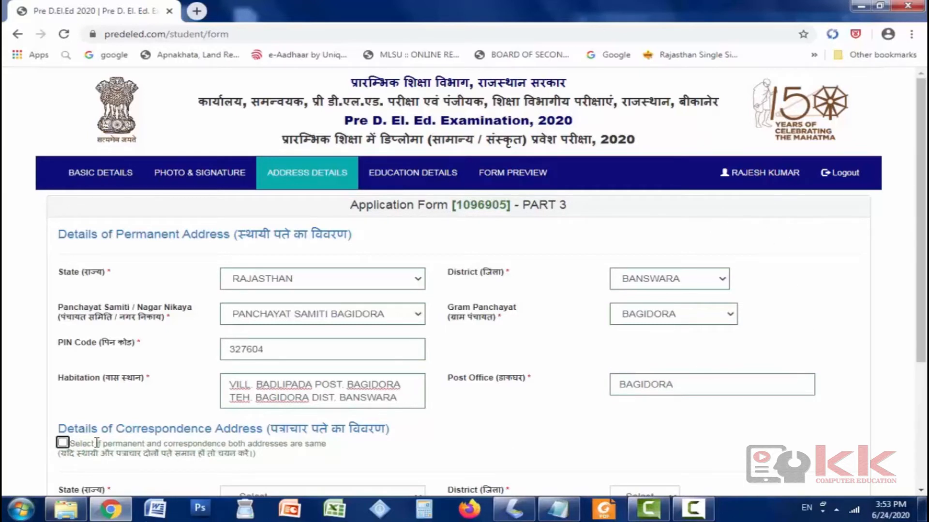
click(63, 442)
scroll(925, 458, down, 2)
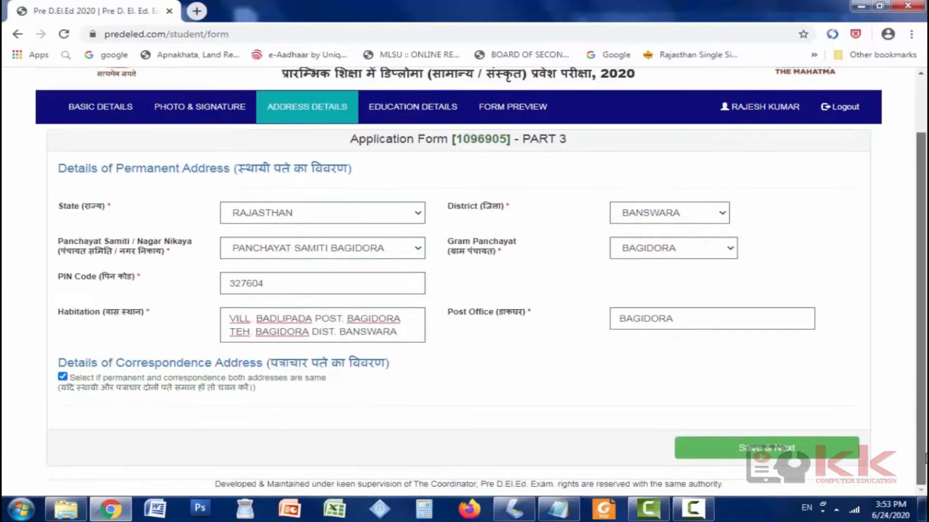
click(736, 441)
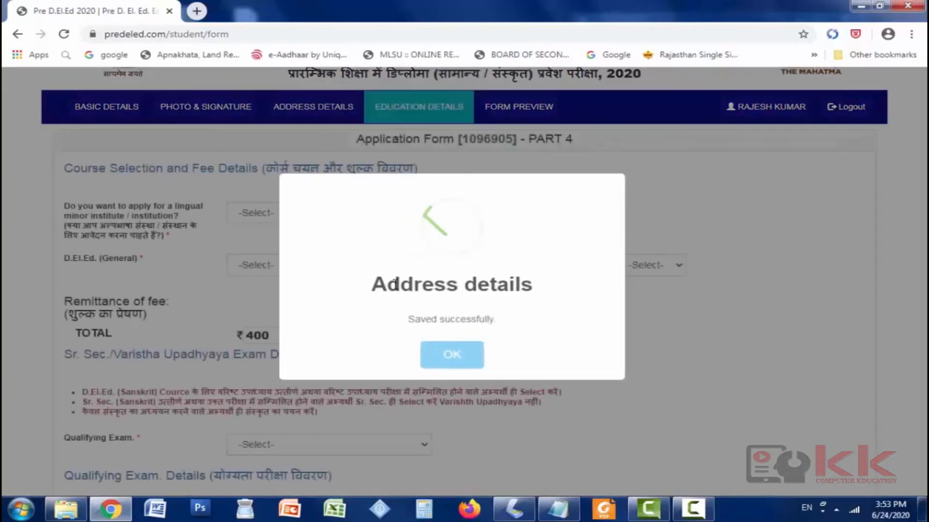
Step: Answer No to lingual minority, Yes to D.El.Ed. (General), No to D.El.Ed. (Sanskrit)
click(449, 355)
click(250, 214)
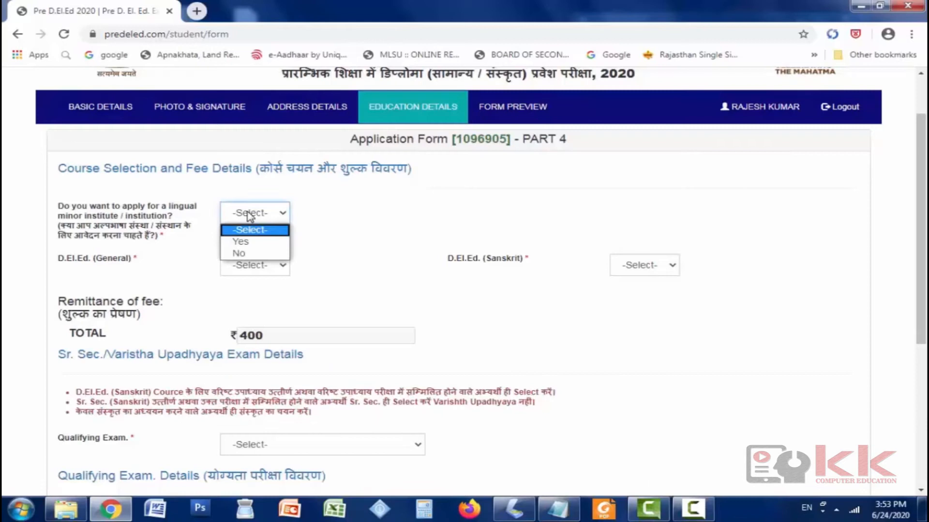
click(251, 254)
click(265, 265)
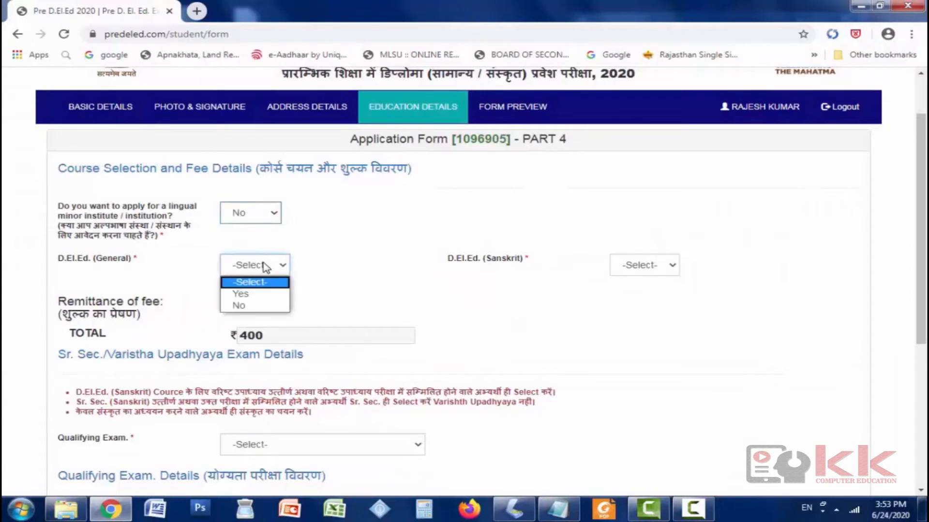
click(259, 294)
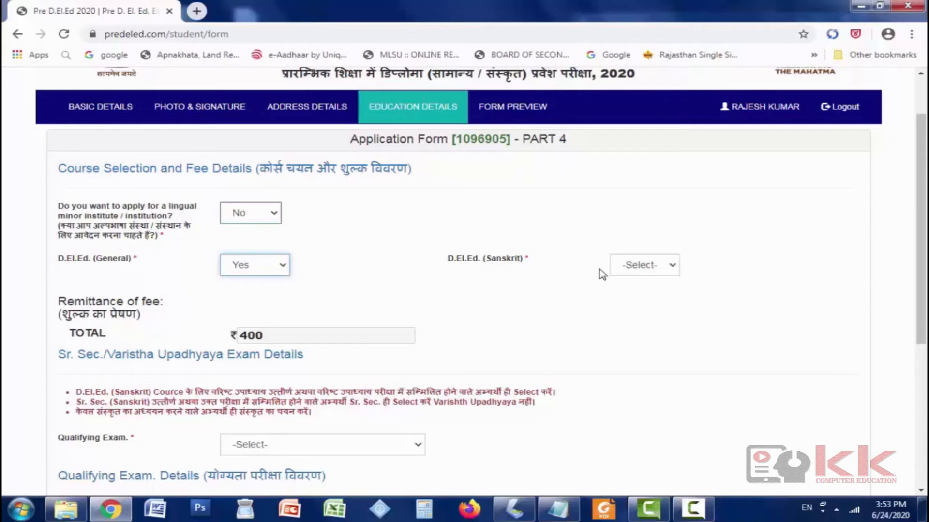
click(647, 265)
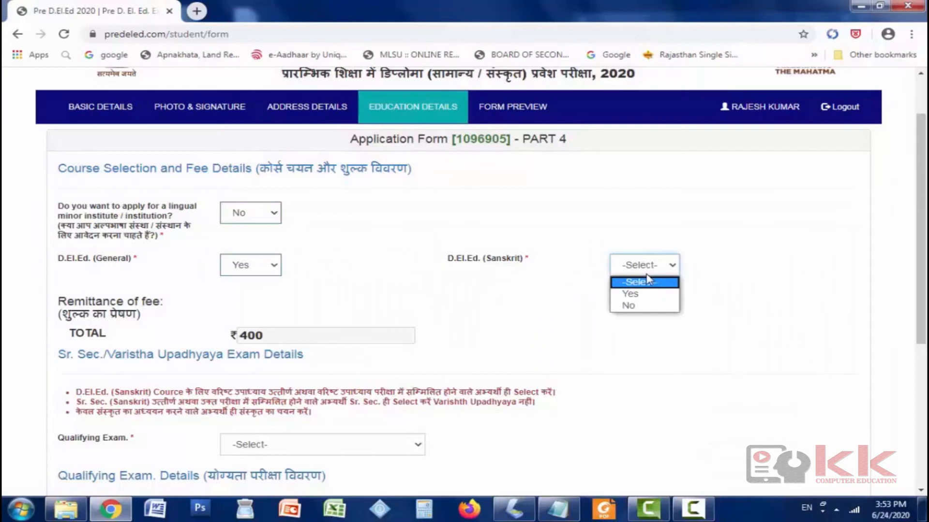
click(626, 304)
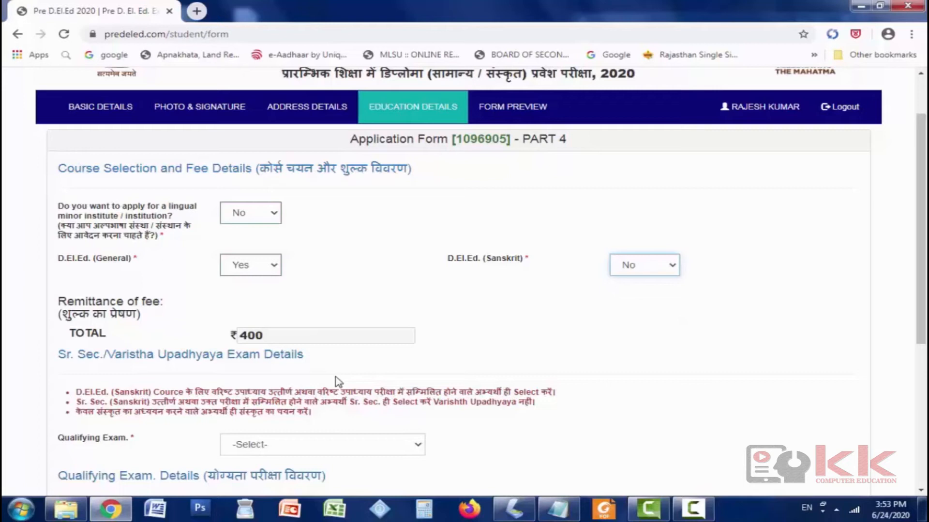
Step: Set the qualifying exam to Sr. Sec. Passed with Sr. Sec. (Sanskrit) No
click(271, 442)
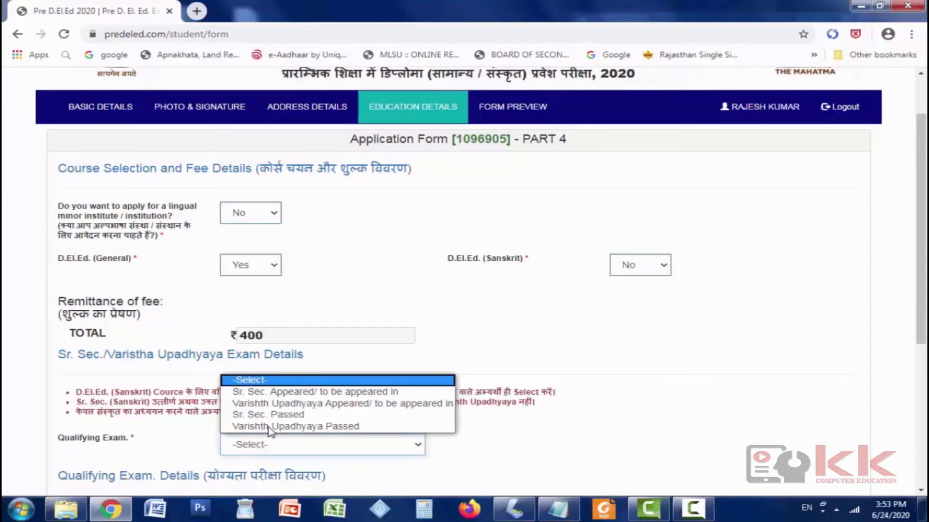
click(292, 457)
click(285, 445)
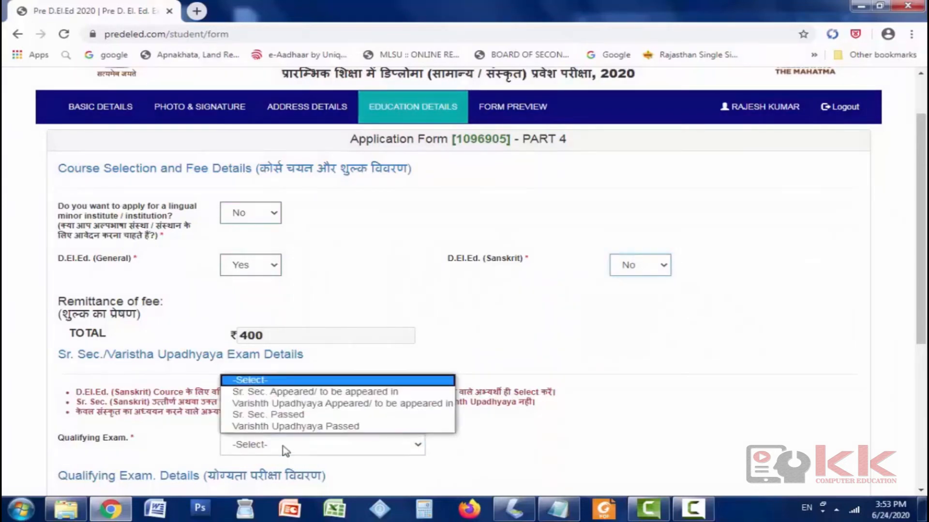
click(298, 415)
click(648, 444)
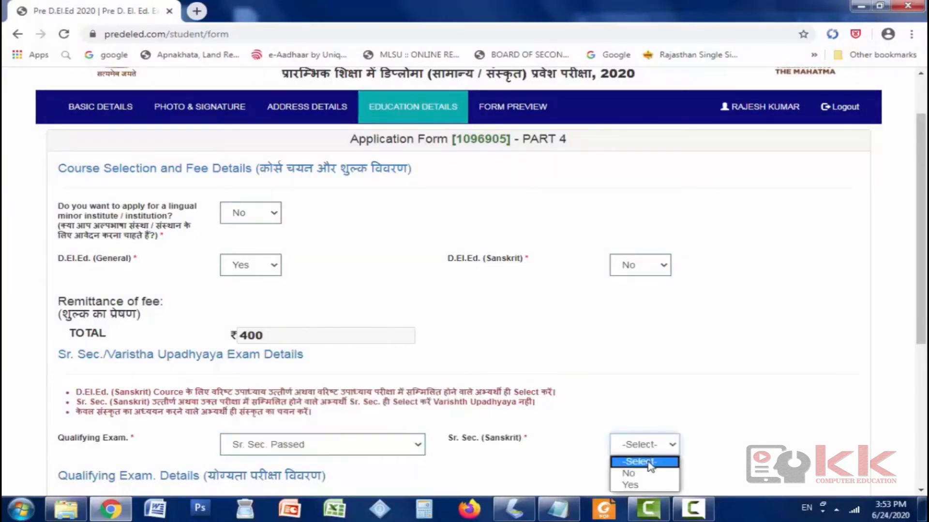
click(646, 474)
scroll(923, 278, down, 5)
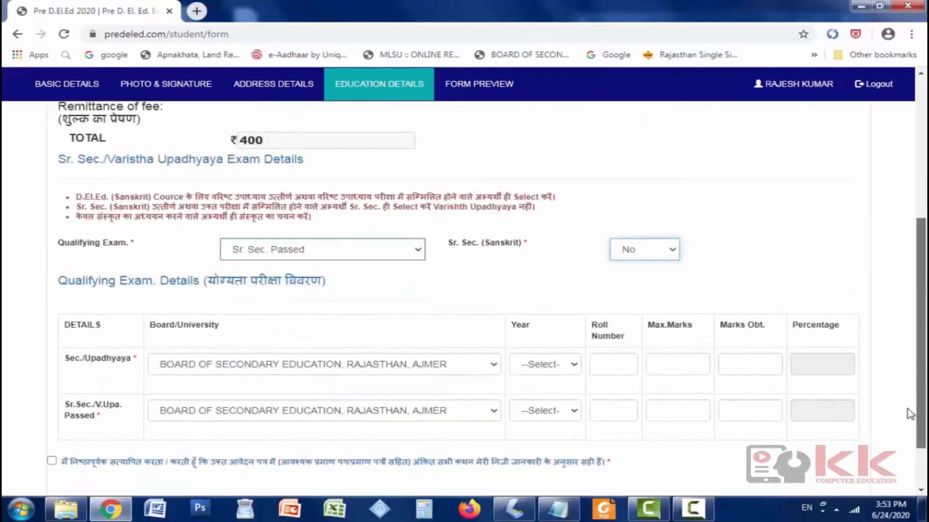
Step: Fill the secondary row: year 2016, roll number, 600 maximum and 410 obtained marks
click(570, 312)
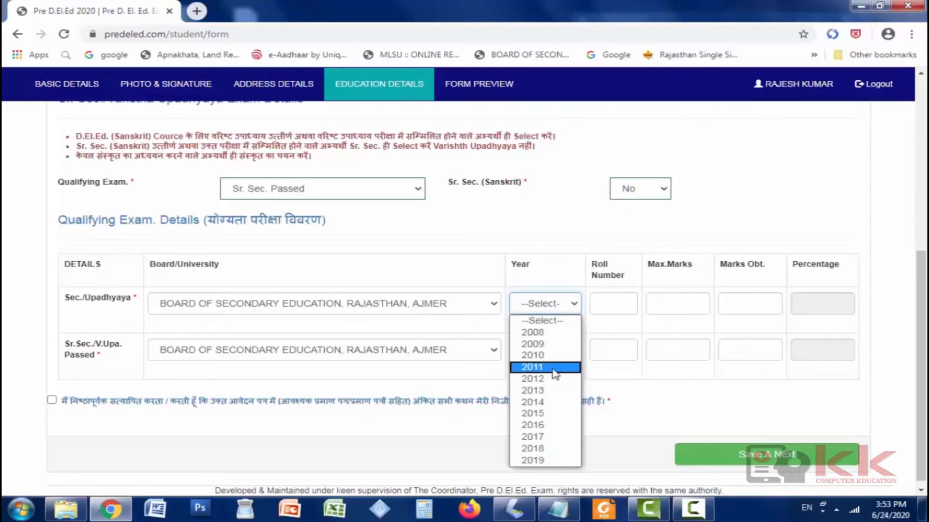
click(551, 449)
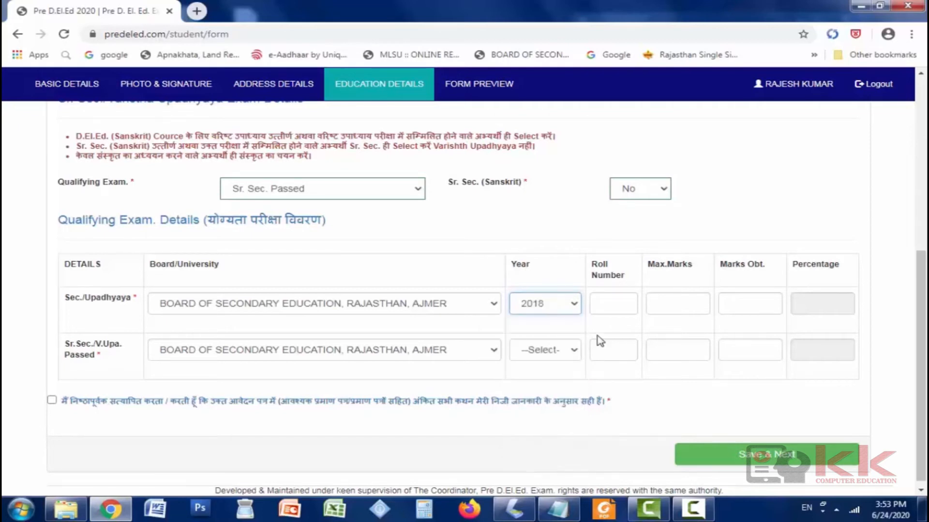
click(565, 306)
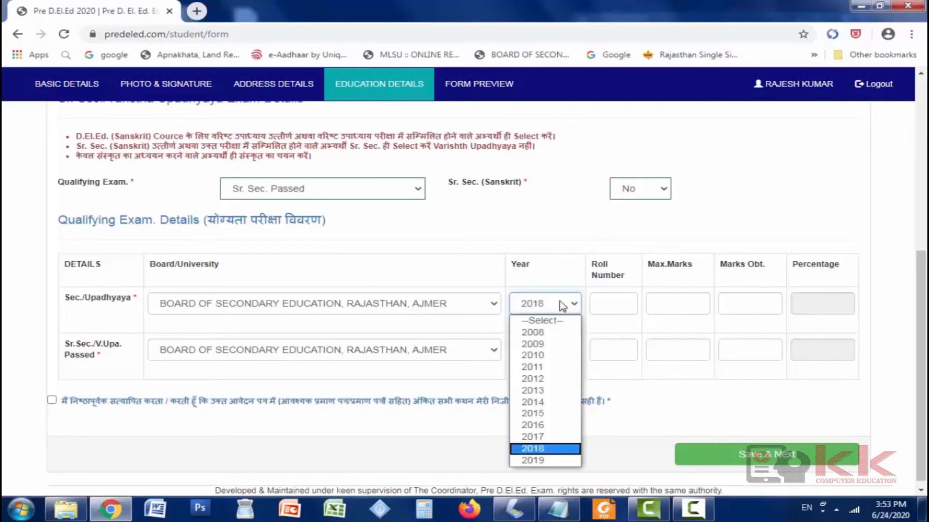
click(556, 427)
click(618, 303)
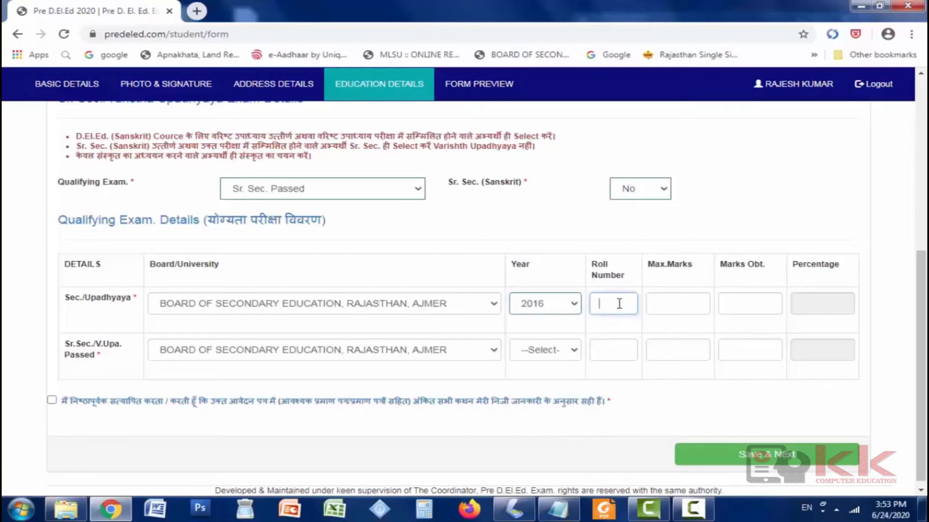
click(679, 306)
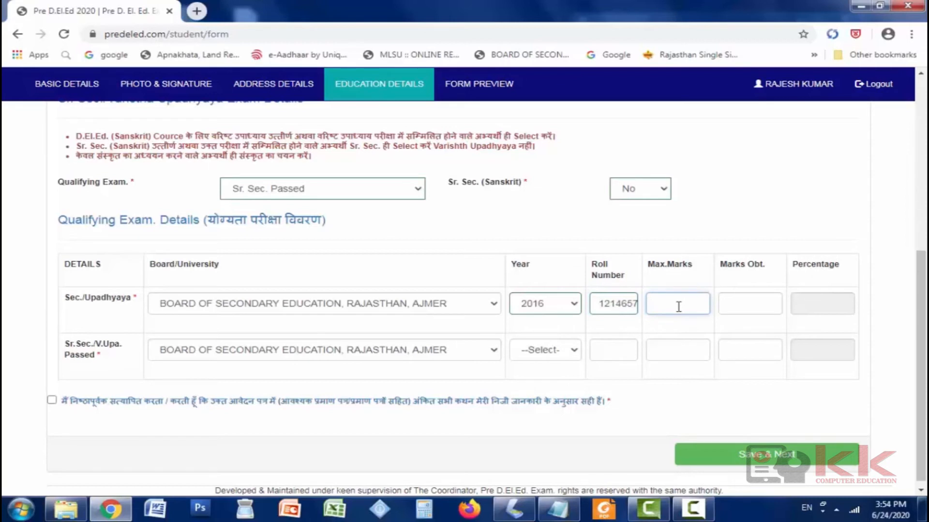
text(600)
key(Tab)
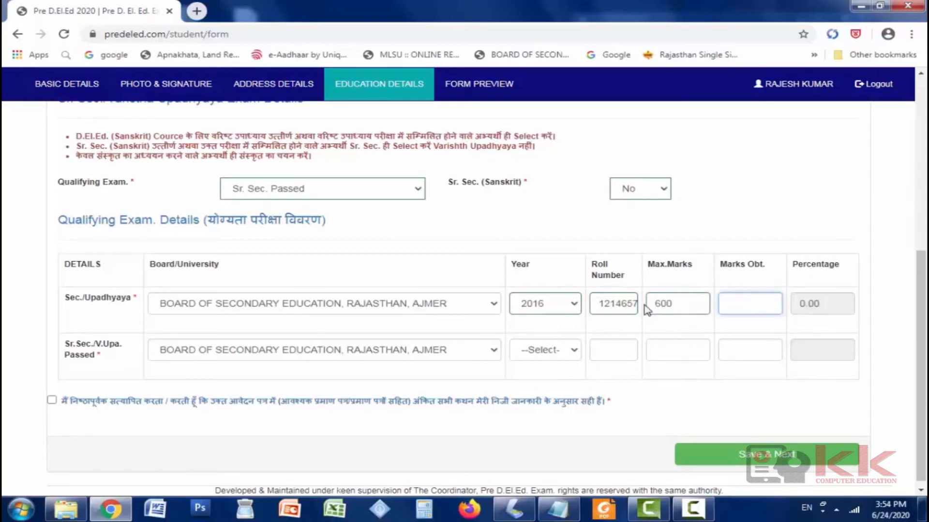
text(410)
key(Tab)
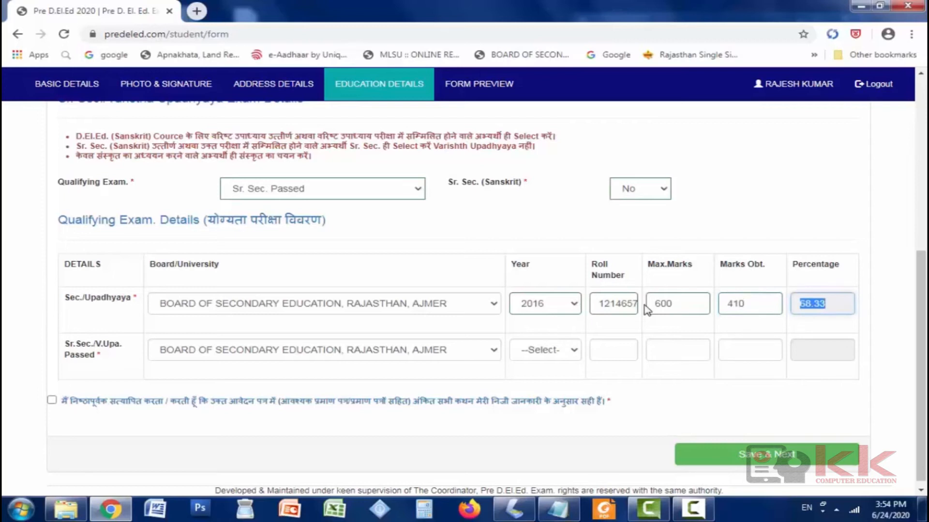
Step: Fill the Sr.Sec. row: year 2018, roll number, 500 maximum and 400 obtained marks
click(541, 355)
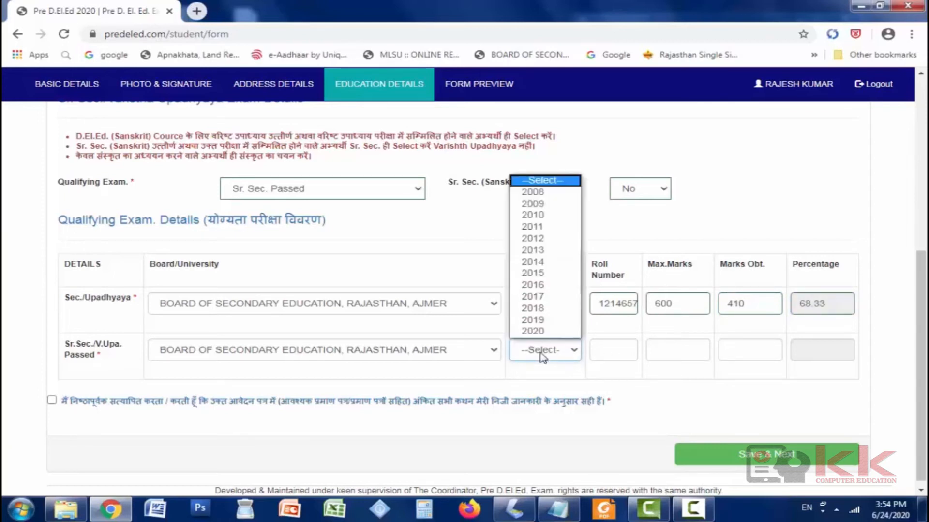
click(541, 356)
click(541, 355)
click(540, 308)
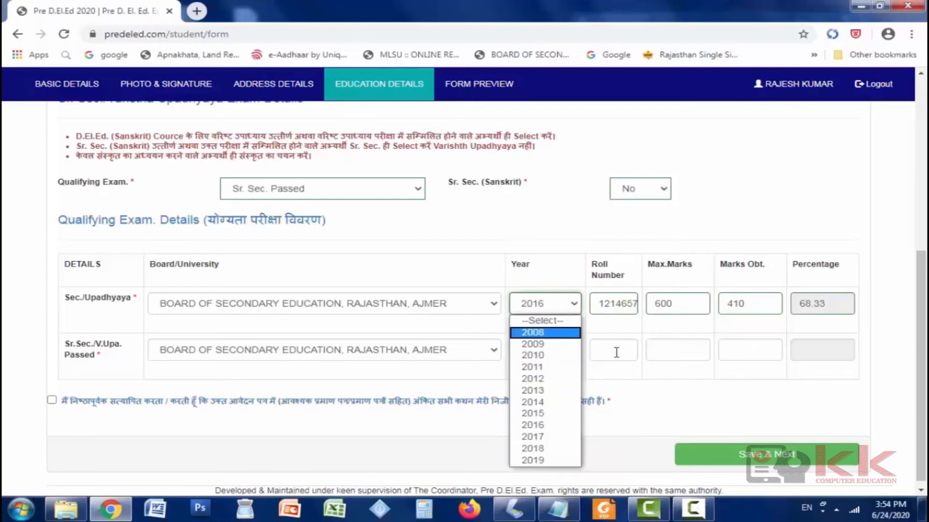
click(619, 352)
click(554, 350)
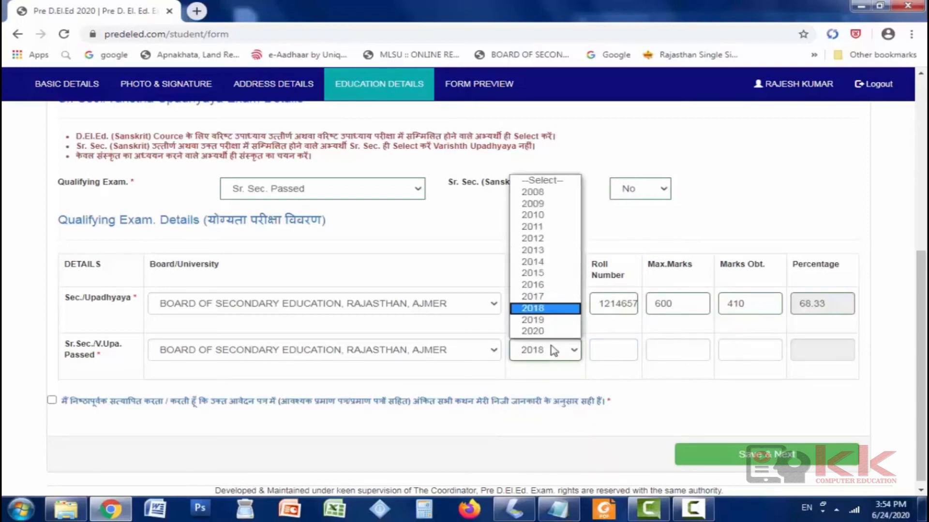
click(618, 346)
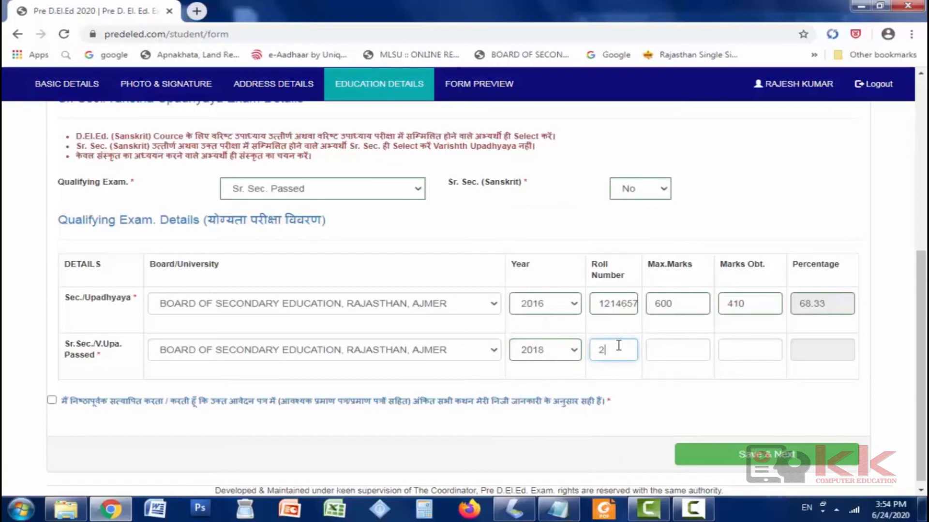
click(677, 350)
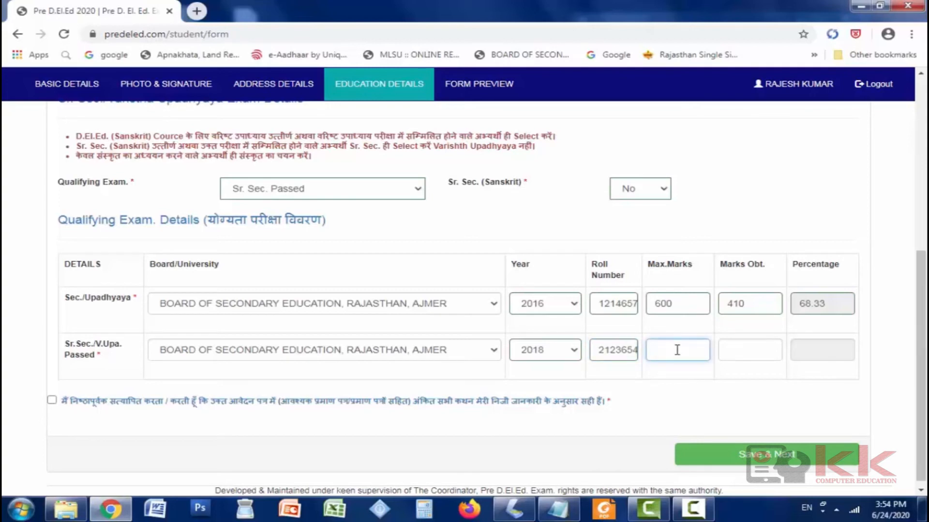
text(500)
click(743, 349)
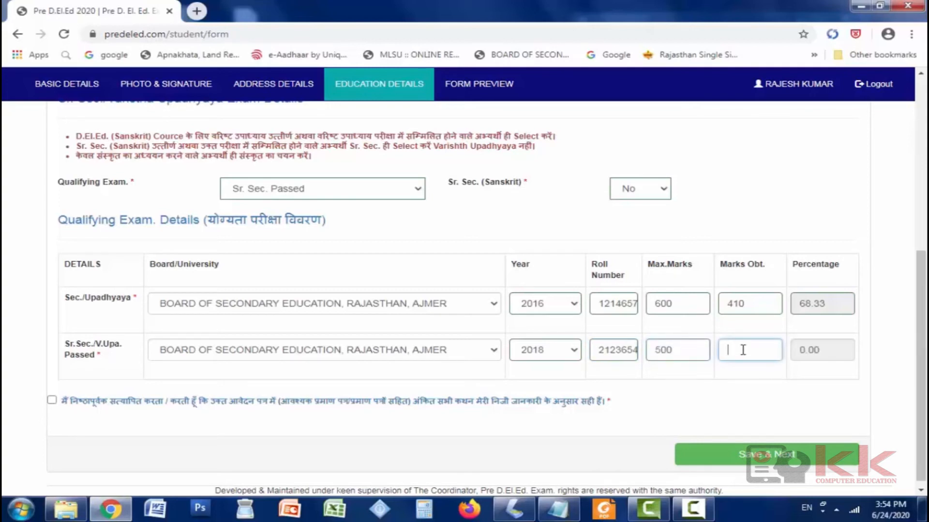
text(400)
Step: Accept the declaration and save the education details
click(52, 400)
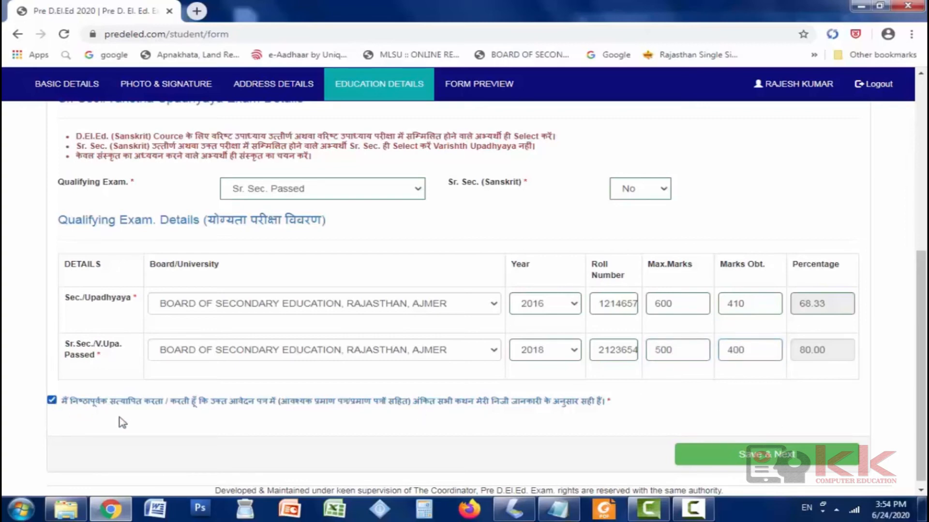
click(786, 457)
click(464, 353)
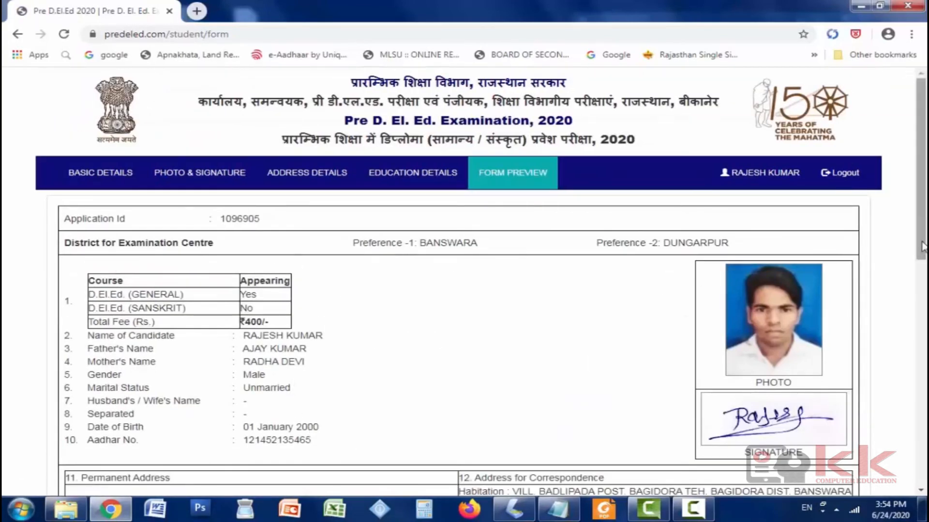
Step: Verify and save the previewed application form, confirming its submission to reach the fee payment page
drag(922, 247, 906, 422)
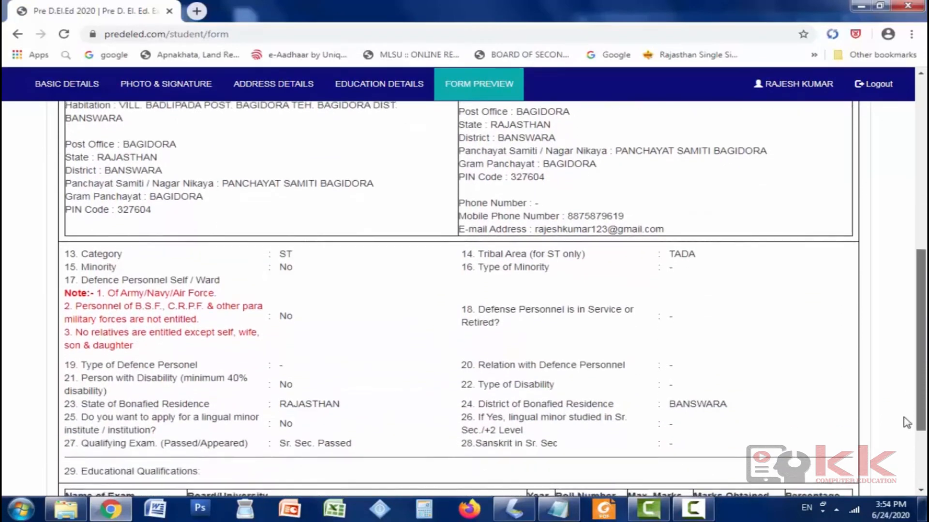
scroll(907, 422, down, 3)
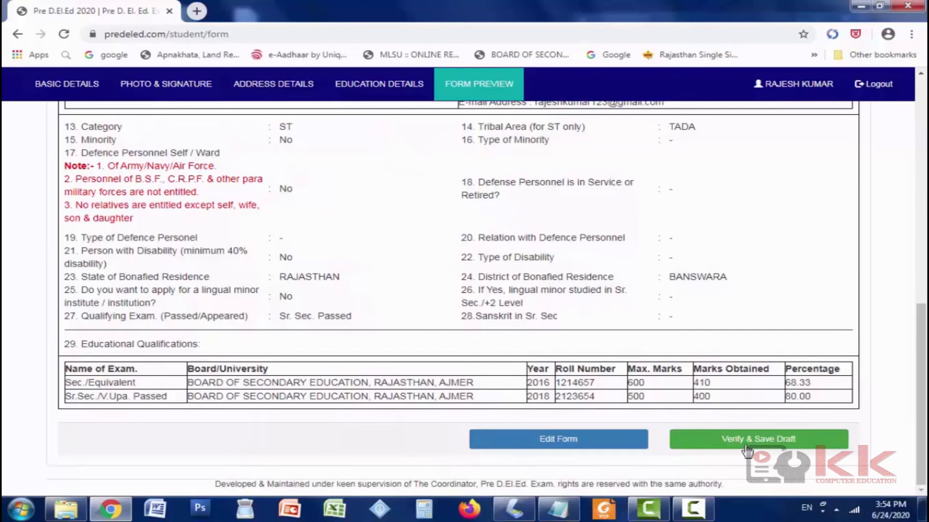
click(746, 447)
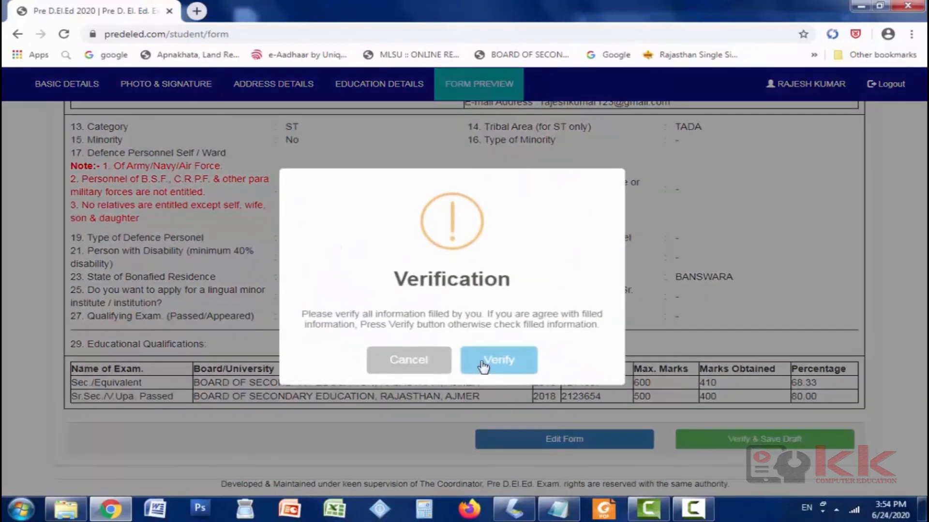
click(483, 366)
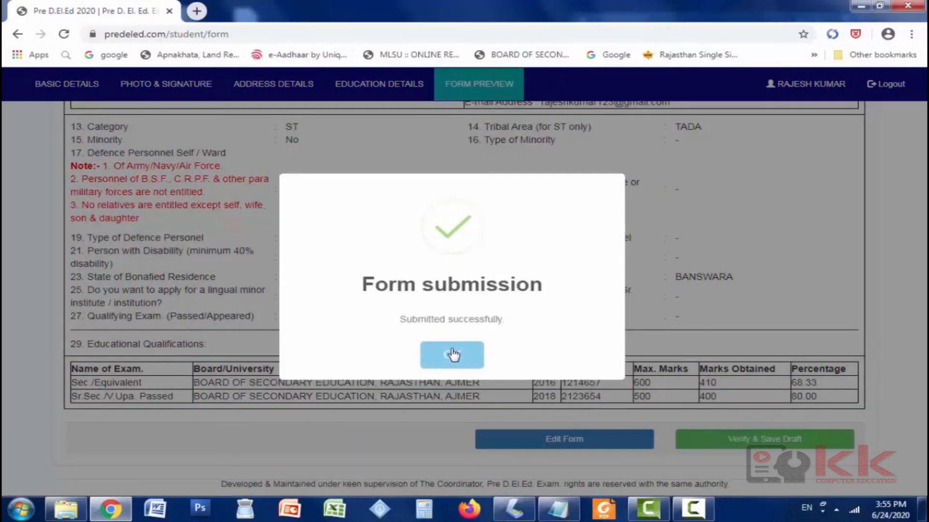
click(452, 355)
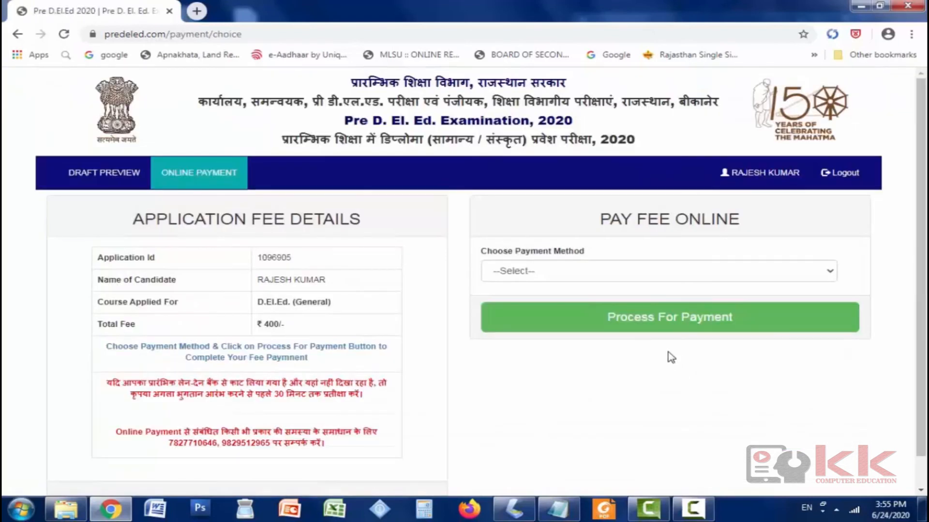
Step: Choose Net Banking / Card / UPI as the payment method and proceed to pay the Rs 400 fee
click(551, 274)
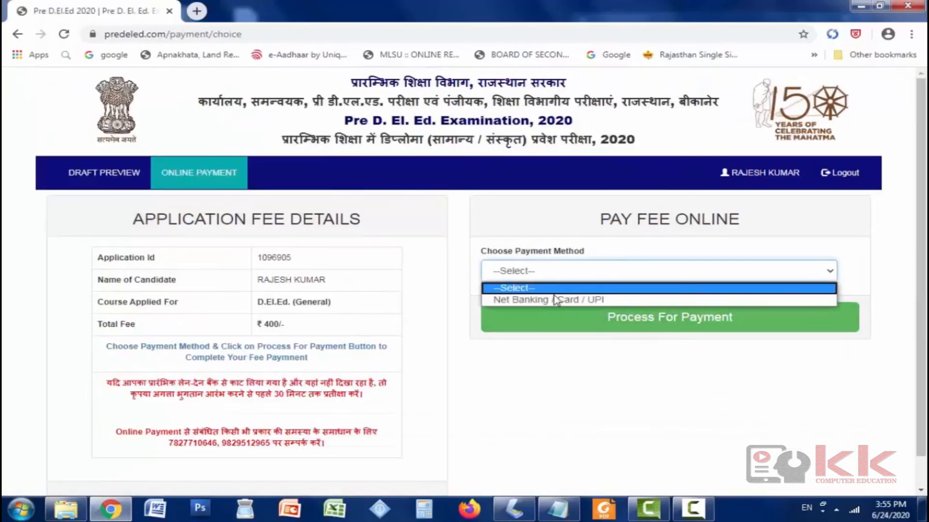
click(558, 300)
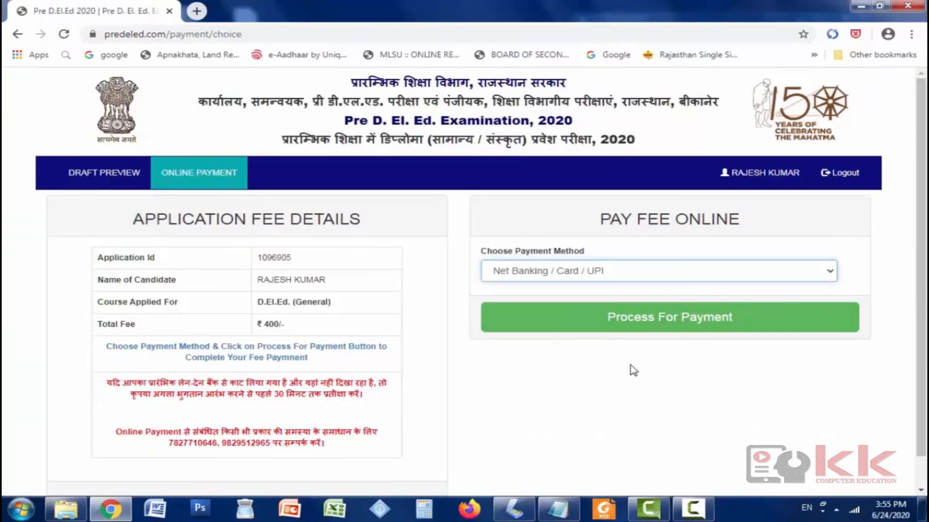
click(653, 329)
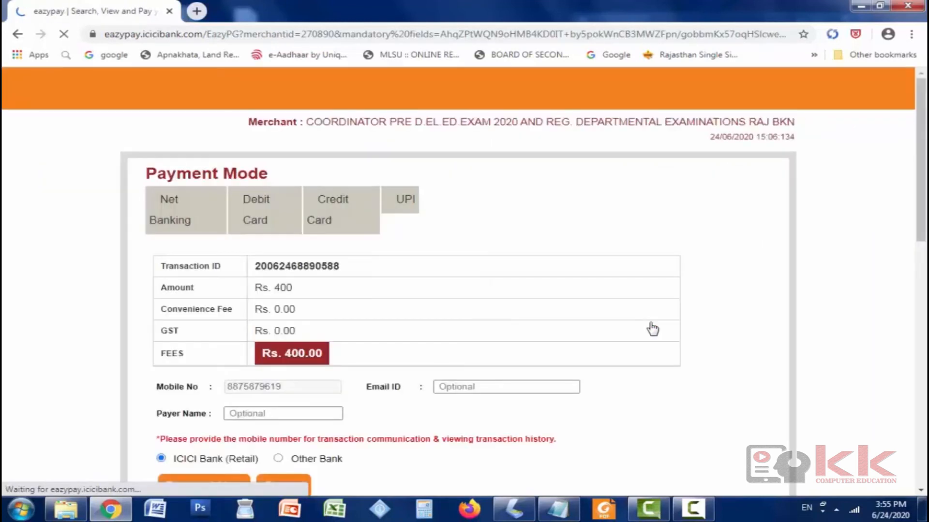
Step: Select UPI in eazypay, enter the payer's full name, and fill the saved UPI VPA
click(200, 302)
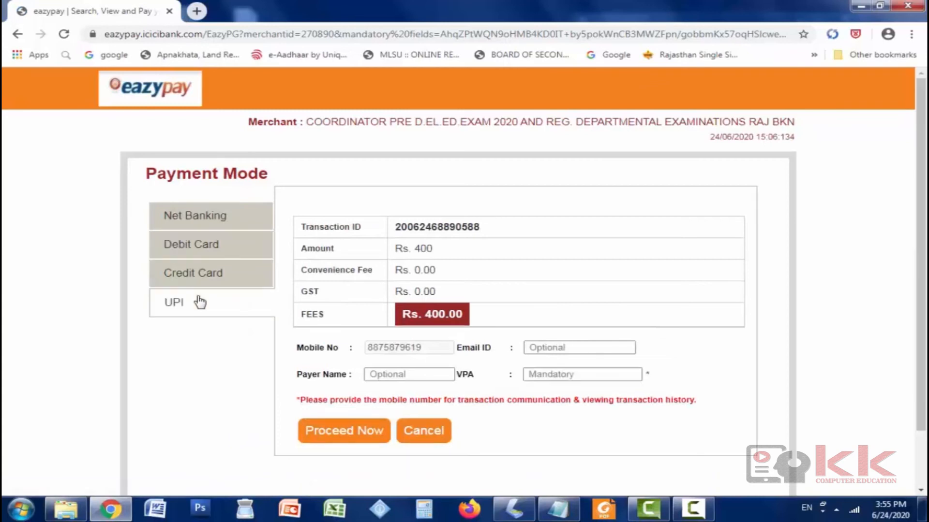
click(417, 374)
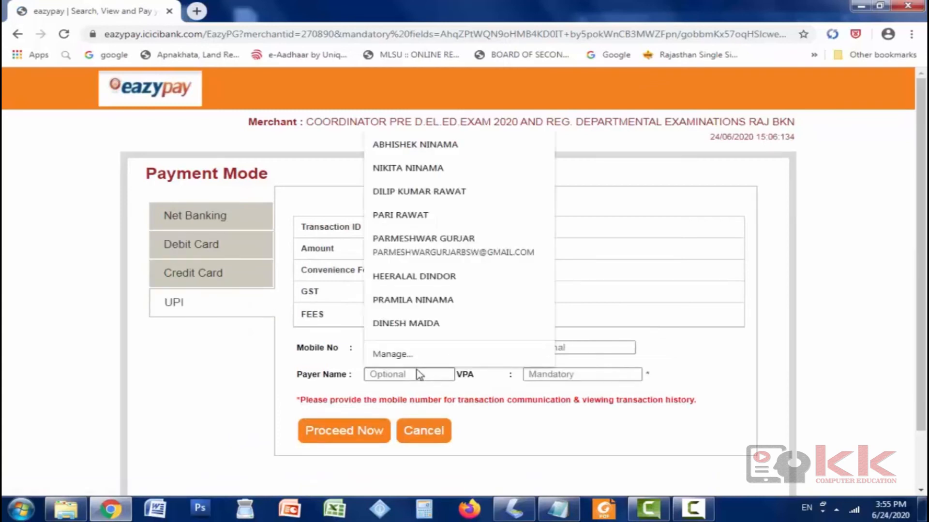
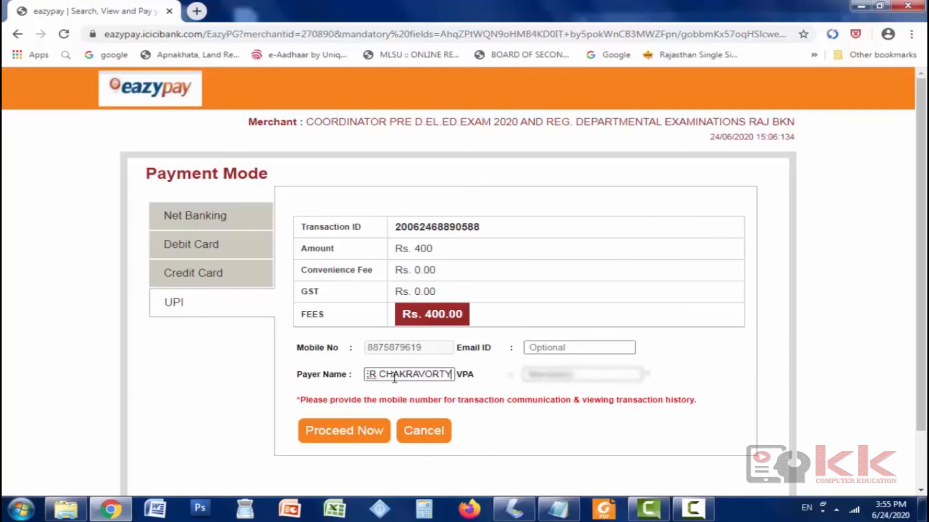
key(Tab)
text(9)
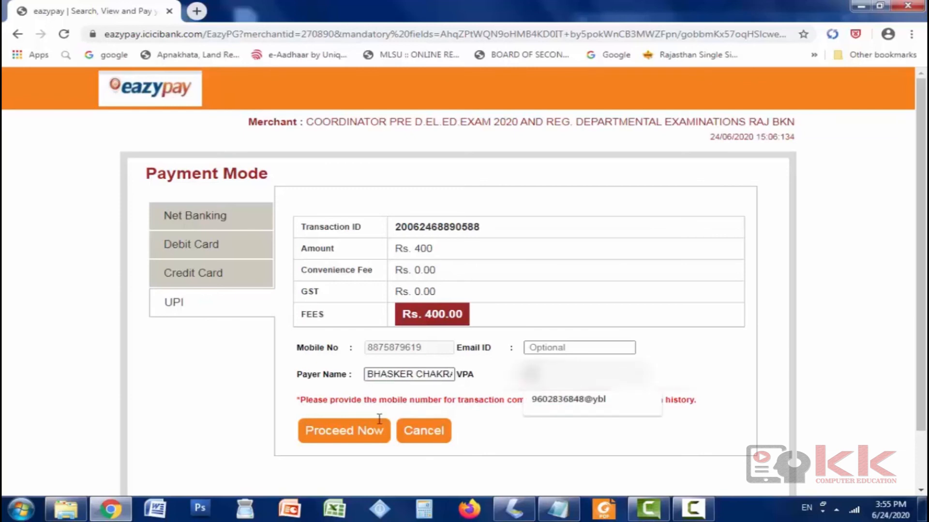
click(570, 412)
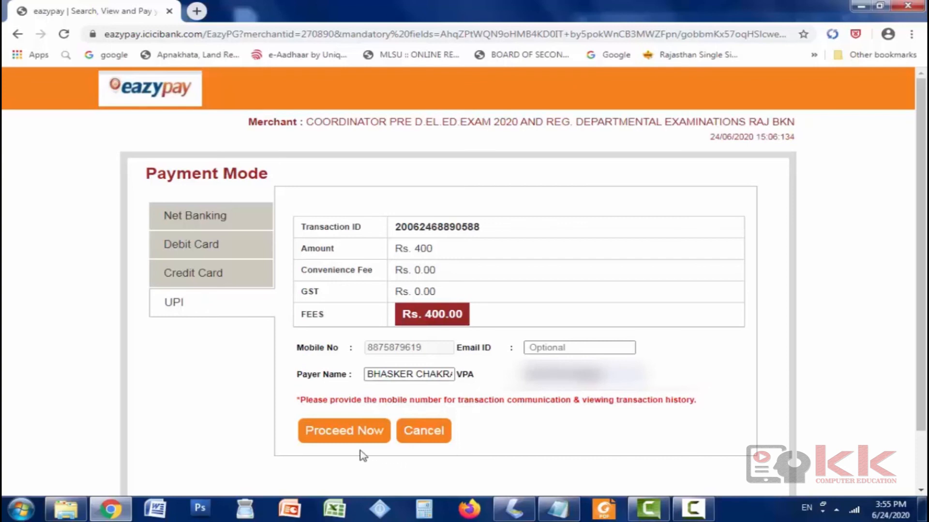